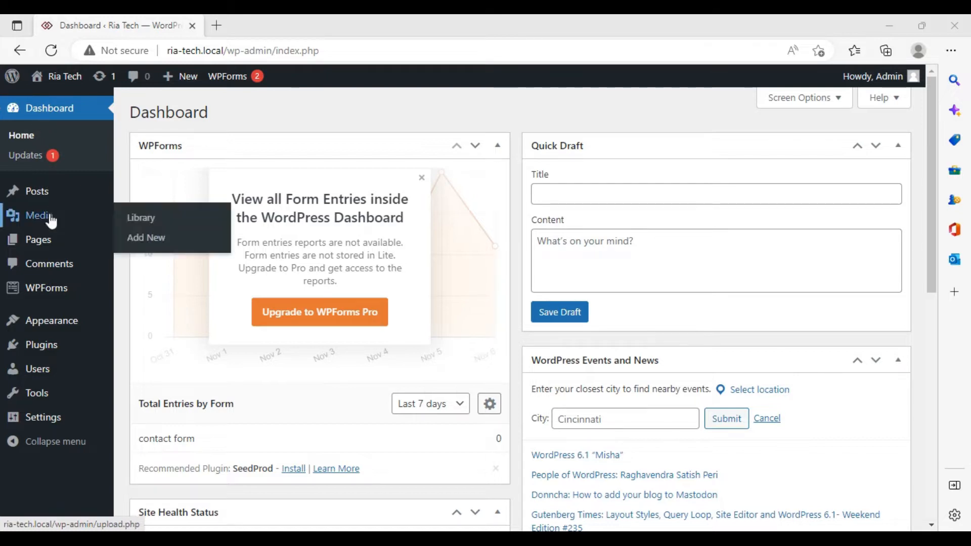
Add a new page and enter the title 'privacy & policy'
{"action": "left_click", "coordinate": [44, 249]}
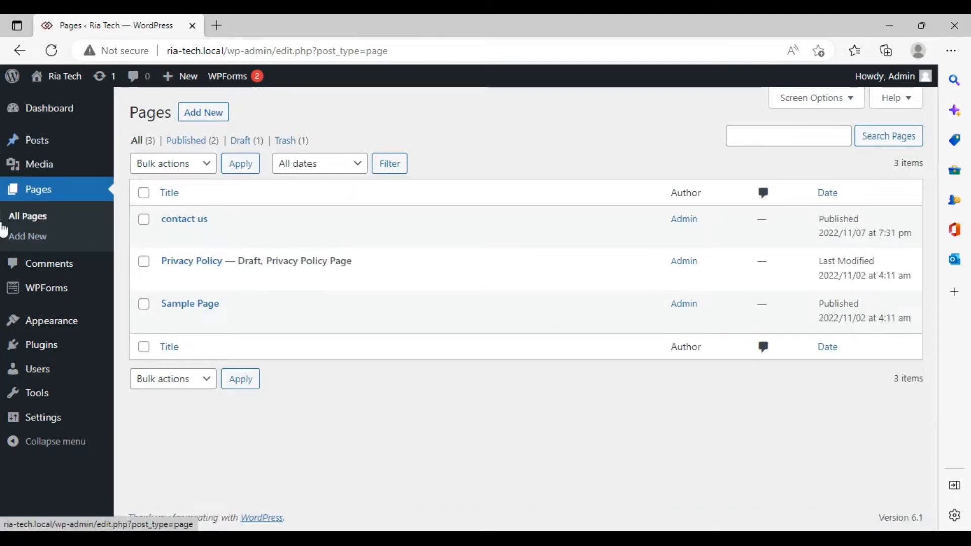
{"action": "left_click", "coordinate": [215, 111]}
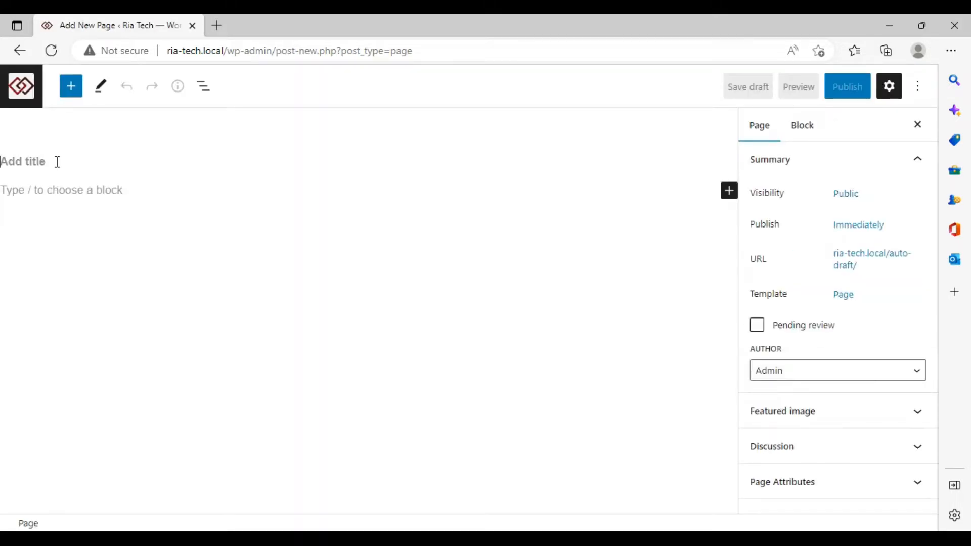
{"action": "type", "text": "p"}
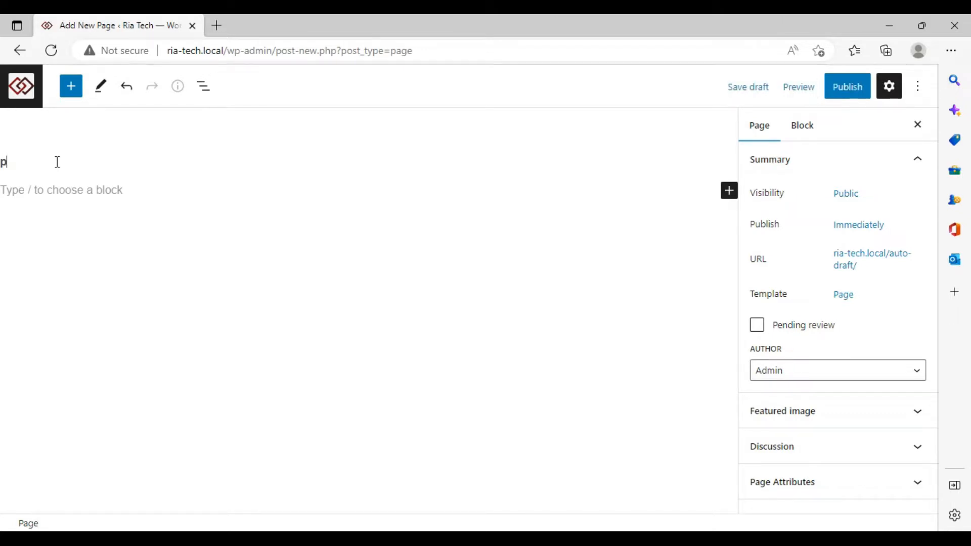
{"action": "type", "text": "rivacy"}
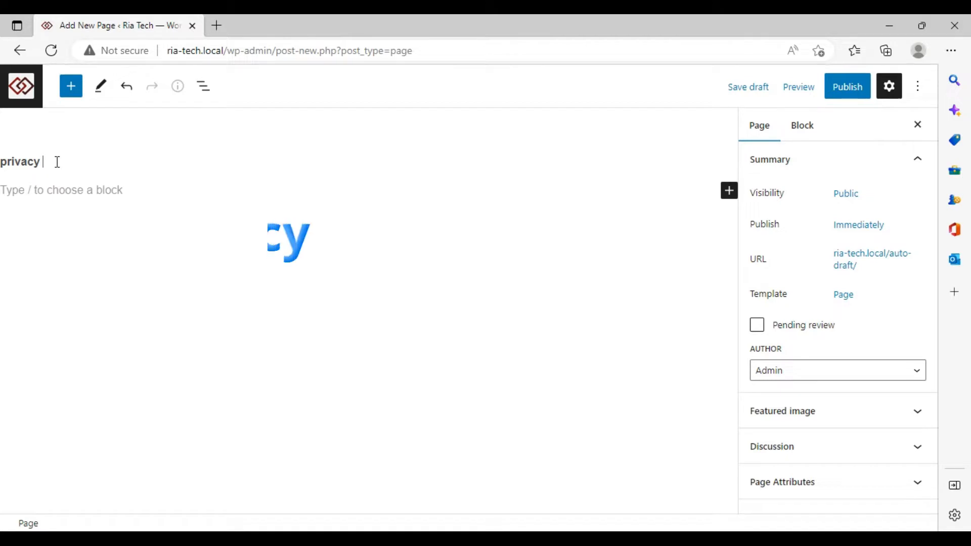
{"action": "type", "text": " & "}
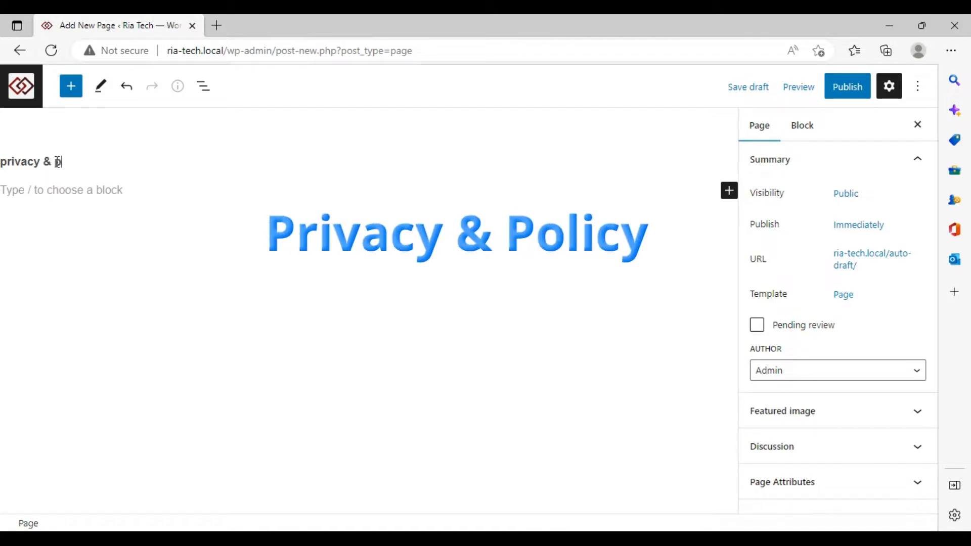
{"action": "type", "text": "policy"}
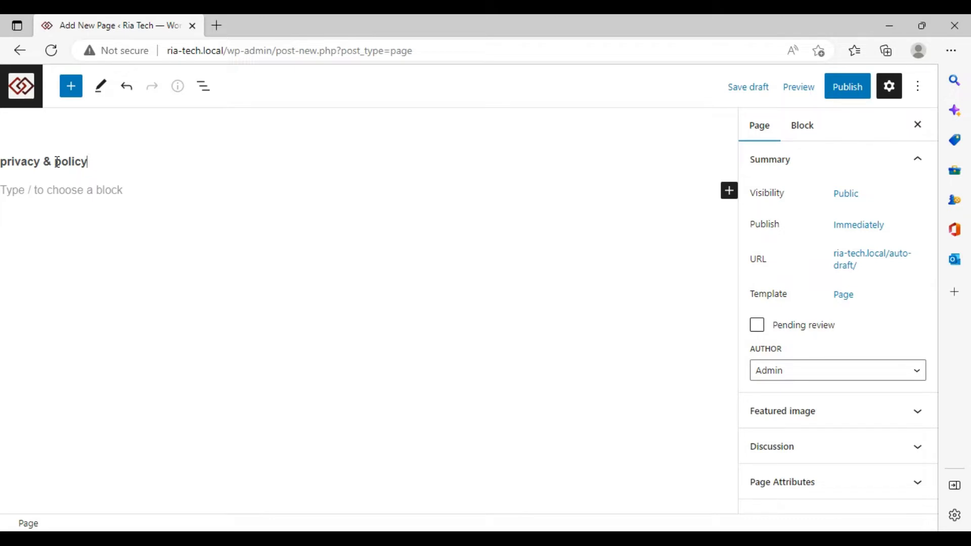
Capitalize the title to 'Privacy & Policy' and begin publishing the page
{"action": "key", "text": "Left"}
{"action": "key", "text": "Left"}
{"action": "key", "text": "Left"}
{"action": "key", "text": "Left"}
{"action": "key", "text": "Left"}
{"action": "key", "text": "BackSpace"}
{"action": "type", "text": "P"}
{"action": "key", "text": "Left"}
{"action": "key", "text": "Left"}
{"action": "key", "text": "Left"}
{"action": "key", "text": "Left"}
{"action": "key", "text": "Left"}
{"action": "key", "text": "Left"}
{"action": "key", "text": "Left"}
{"action": "key", "text": "Left"}
{"action": "key", "text": "Left"}
{"action": "key", "text": "BackSpace"}
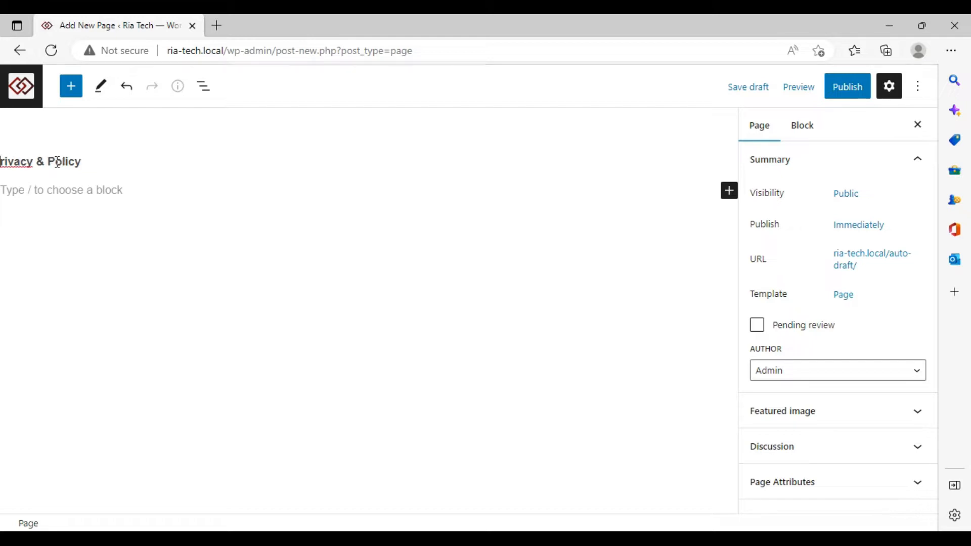
{"action": "type", "text": "P"}
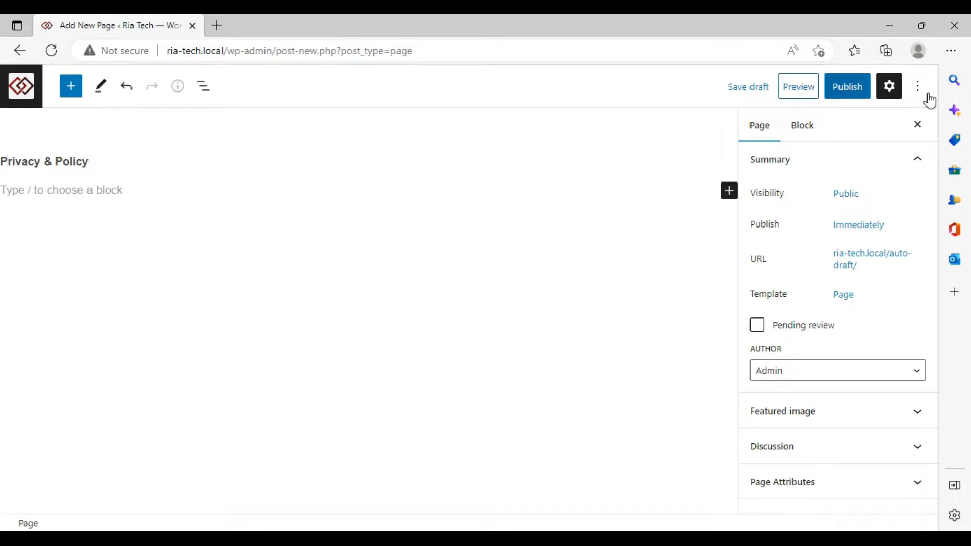
{"action": "left_click", "coordinate": [845, 89]}
Confirm publishing, view the live Privacy & Policy page, then minimize that window
{"action": "left_click", "coordinate": [804, 91]}
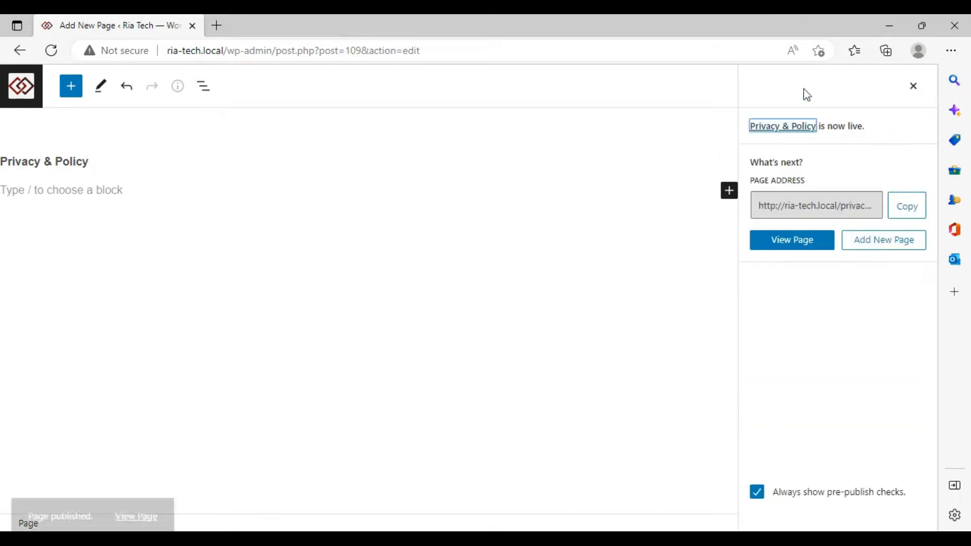
{"action": "left_click", "coordinate": [119, 489]}
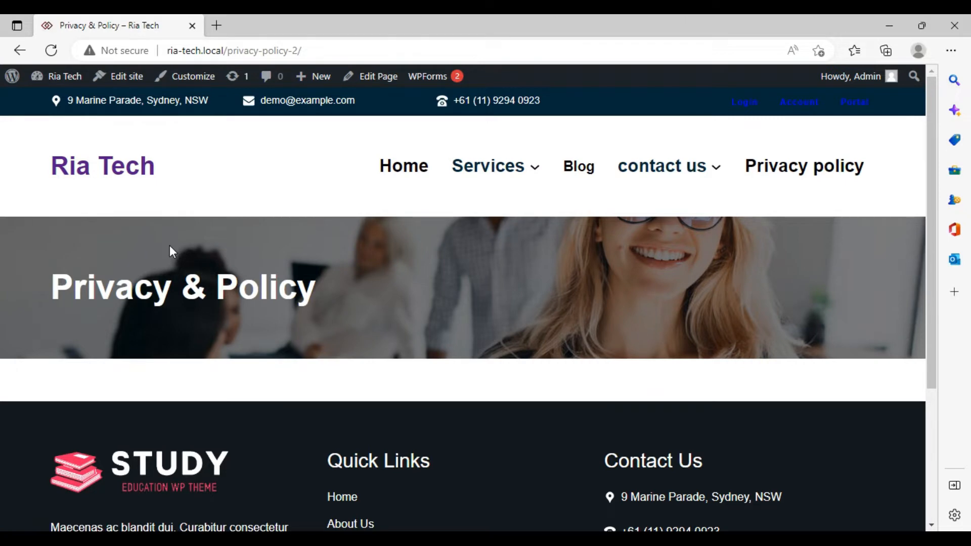
{"action": "left_click", "coordinate": [889, 26]}
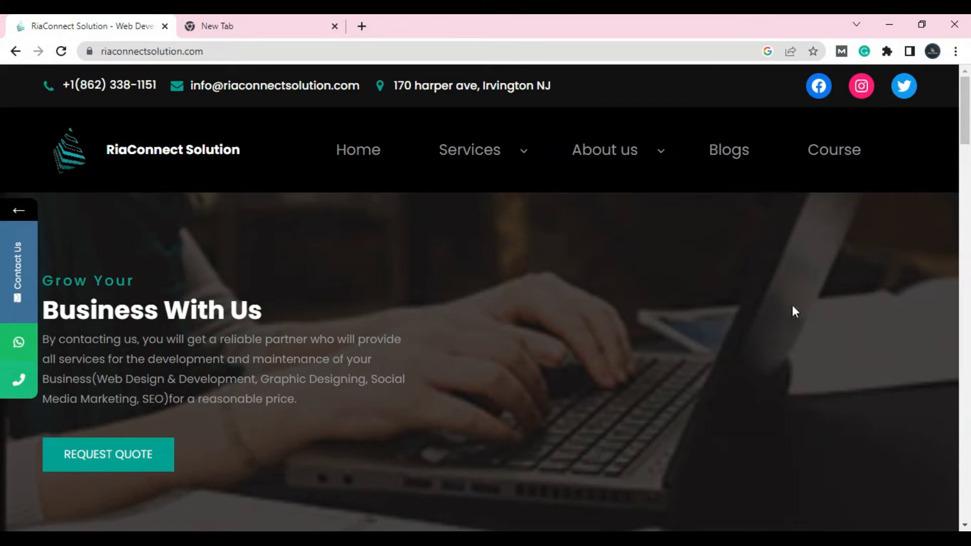
Review RiaConnect's Privacy Policy page under About us, then go to the Google tab
{"action": "mouse_move", "coordinate": [640, 161]}
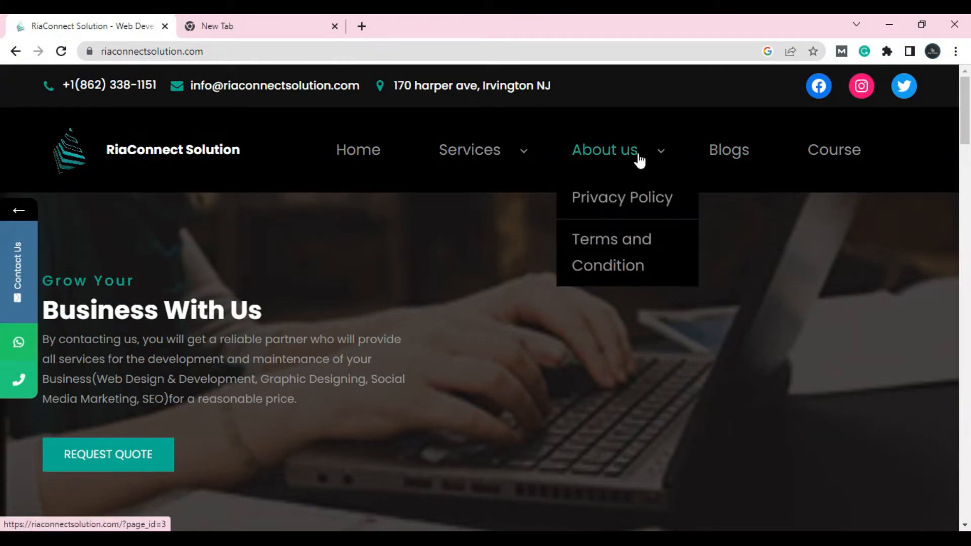
{"action": "left_click", "coordinate": [642, 202]}
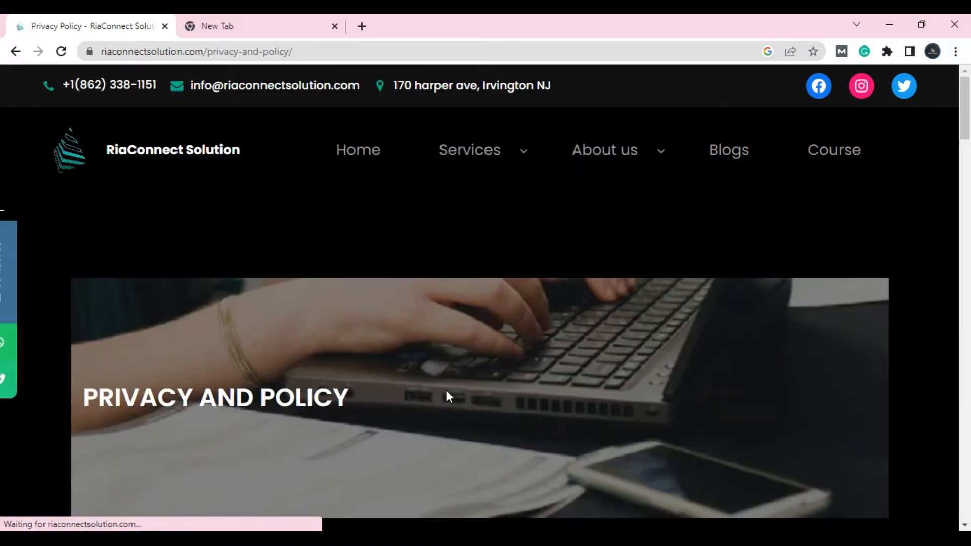
{"action": "scroll", "coordinate": [372, 393], "scroll_direction": "down", "scroll_amount": 5}
{"action": "scroll", "coordinate": [372, 396], "scroll_direction": "down", "scroll_amount": 3}
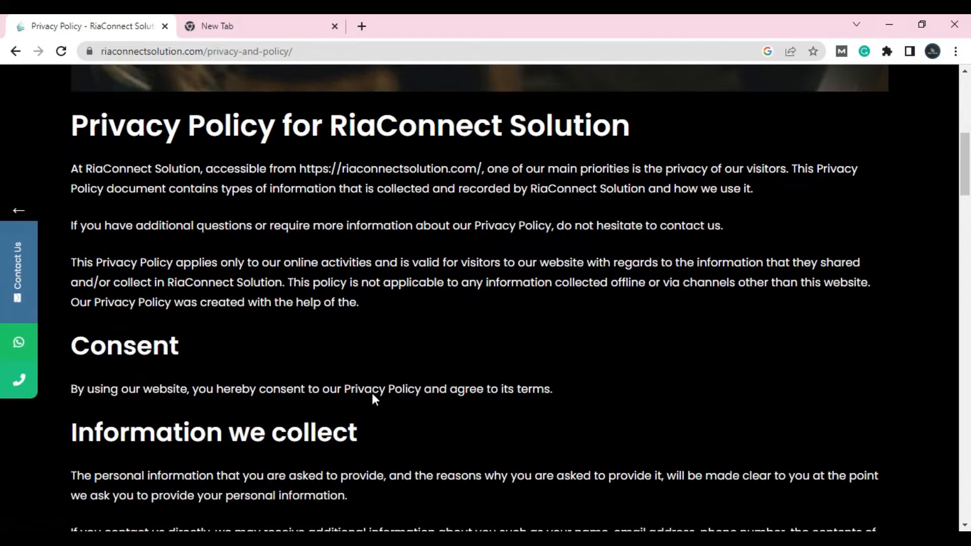
{"action": "scroll", "coordinate": [372, 394], "scroll_direction": "down", "scroll_amount": 1}
{"action": "scroll", "coordinate": [373, 394], "scroll_direction": "down", "scroll_amount": 14}
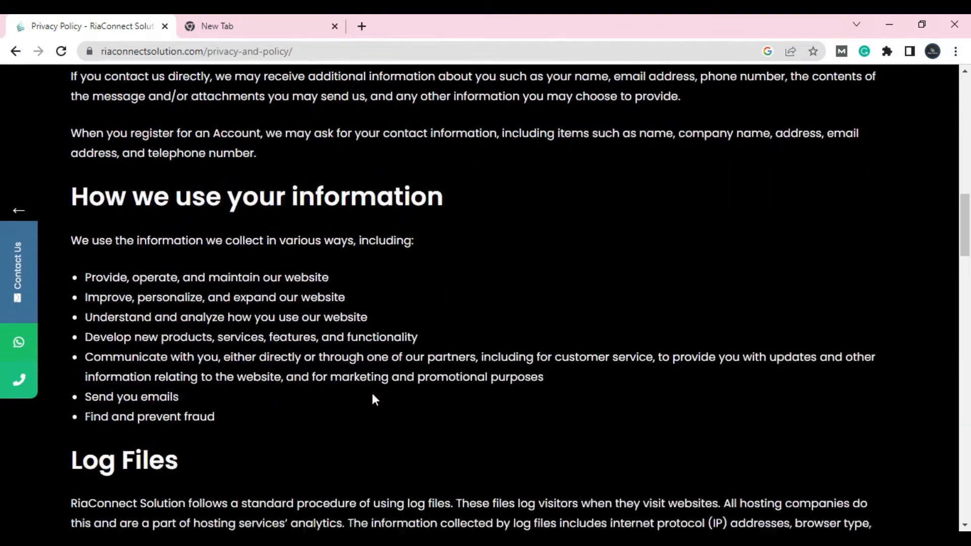
{"action": "scroll", "coordinate": [372, 395], "scroll_direction": "down", "scroll_amount": 9}
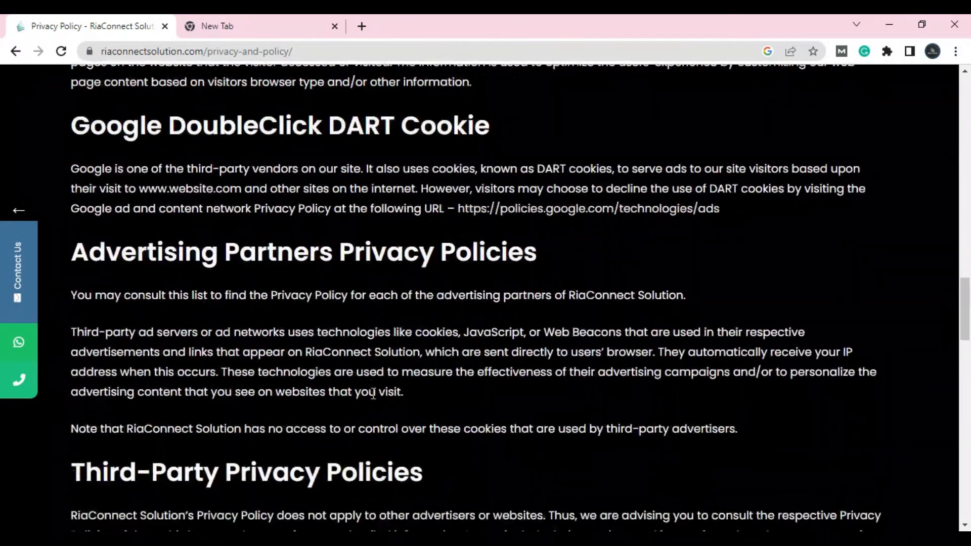
{"action": "scroll", "coordinate": [373, 397], "scroll_direction": "down", "scroll_amount": 8}
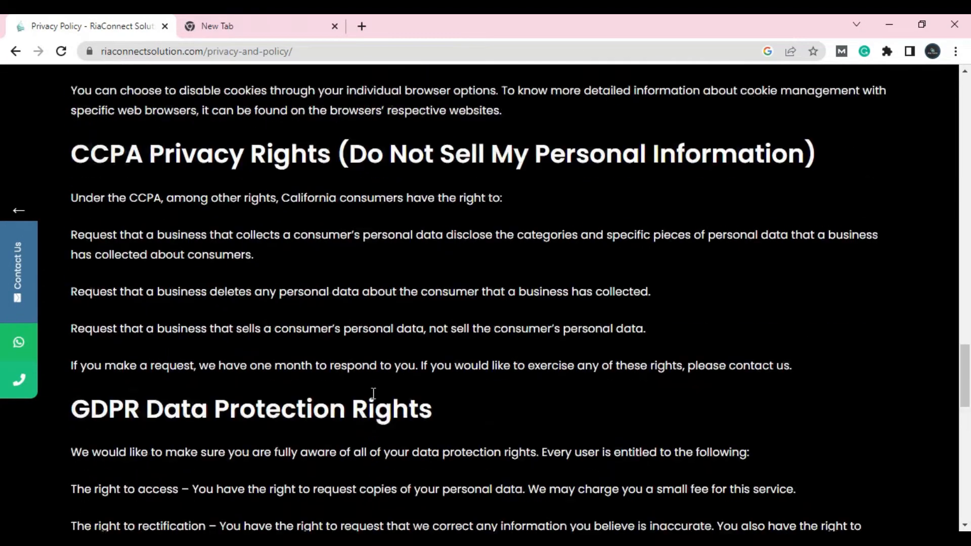
{"action": "scroll", "coordinate": [353, 294], "scroll_direction": "down", "scroll_amount": 10}
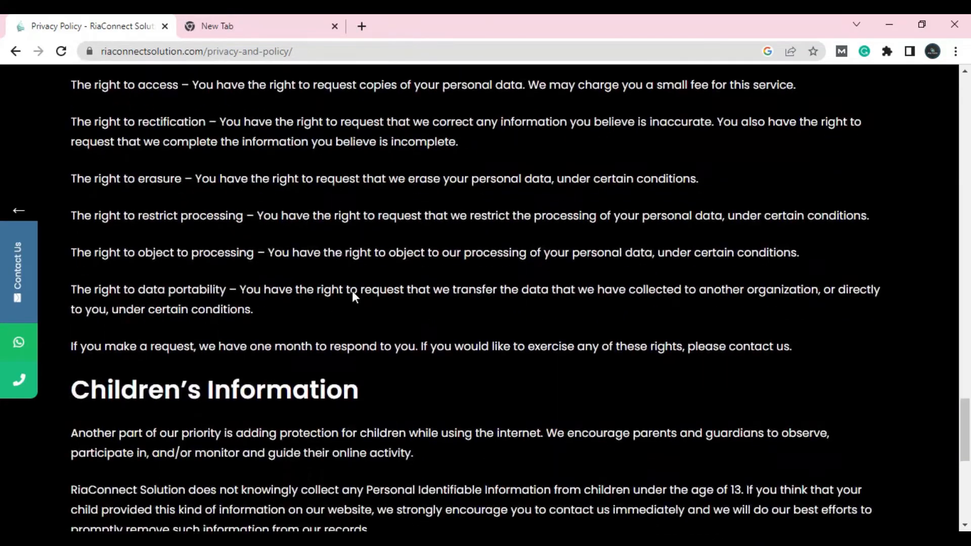
{"action": "scroll", "coordinate": [352, 292], "scroll_direction": "up", "scroll_amount": 20}
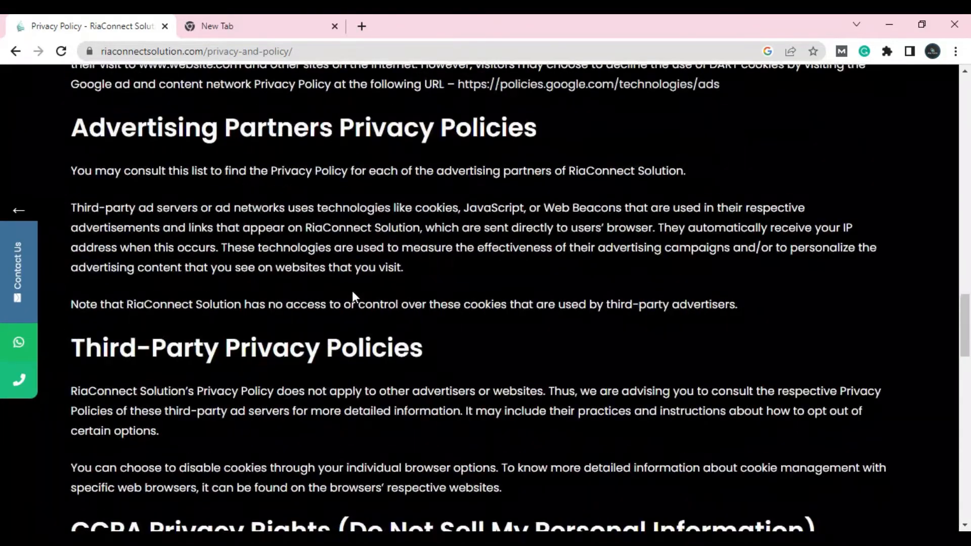
{"action": "scroll", "coordinate": [352, 295], "scroll_direction": "up", "scroll_amount": 15}
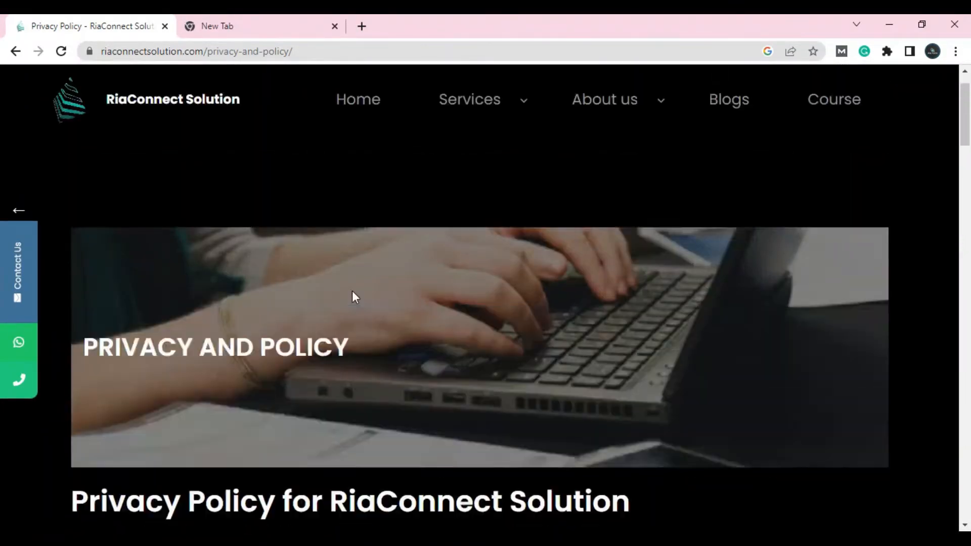
{"action": "left_click", "coordinate": [293, 24]}
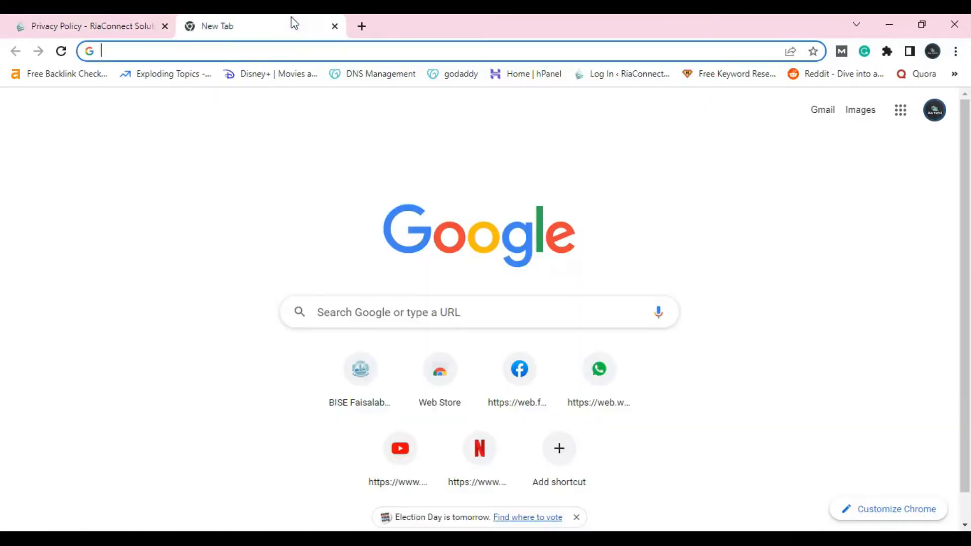
Search Google for 'privacy policy generator'
{"action": "left_click", "coordinate": [490, 306]}
{"action": "type", "text": "pr"}
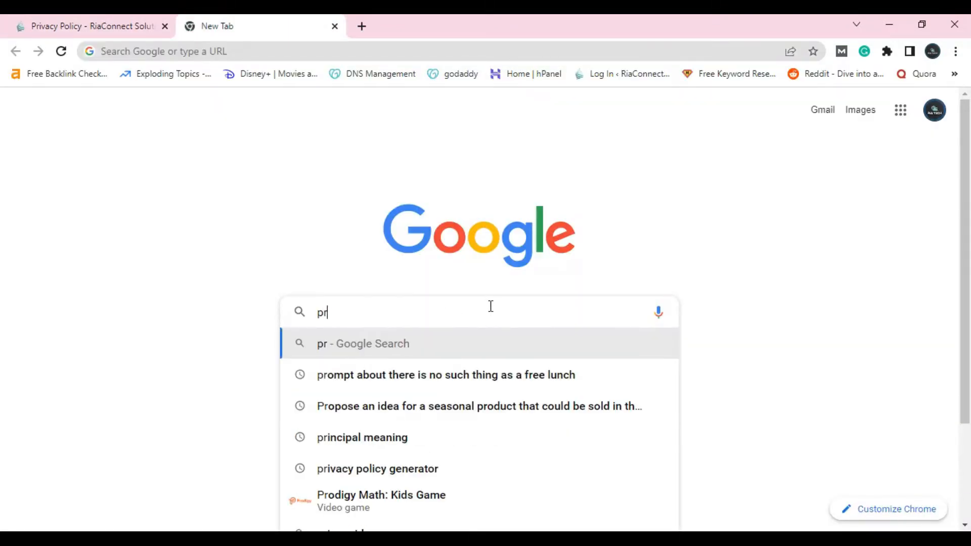
{"action": "type", "text": "ivacy "}
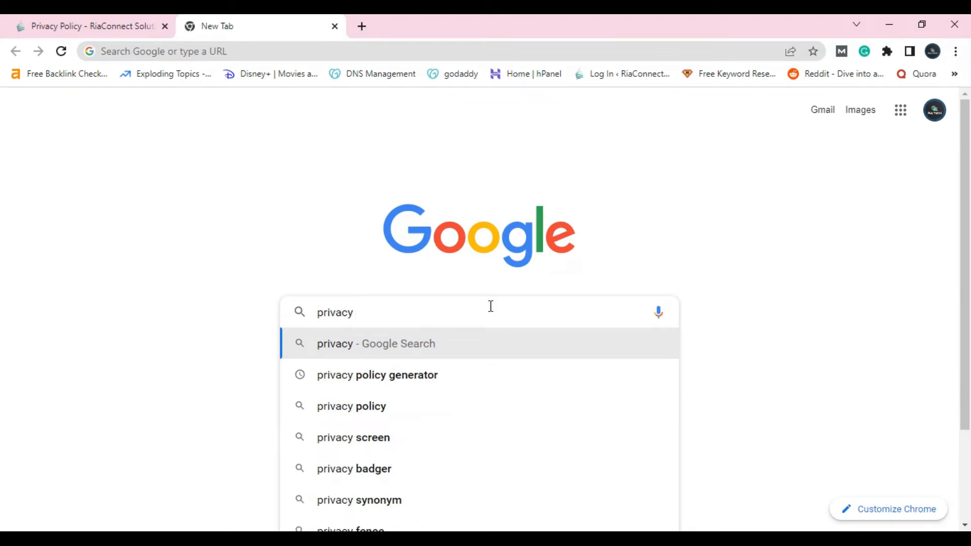
{"action": "type", "text": "policy g"}
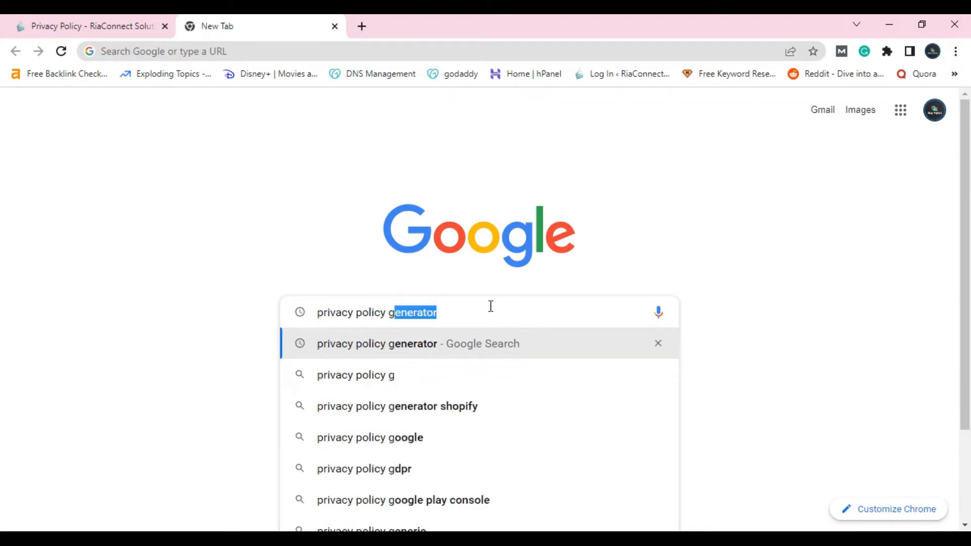
{"action": "type", "text": "e"}
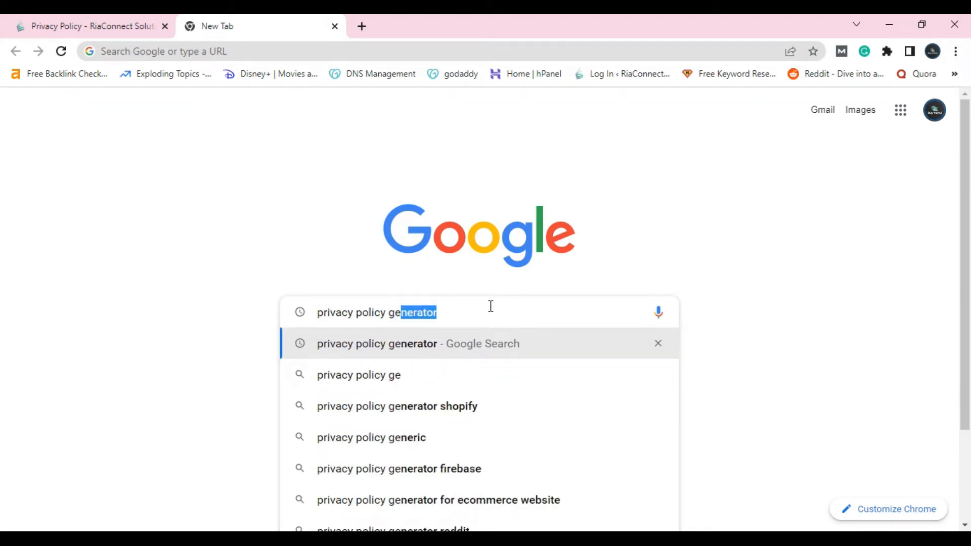
{"action": "type", "text": "ner"}
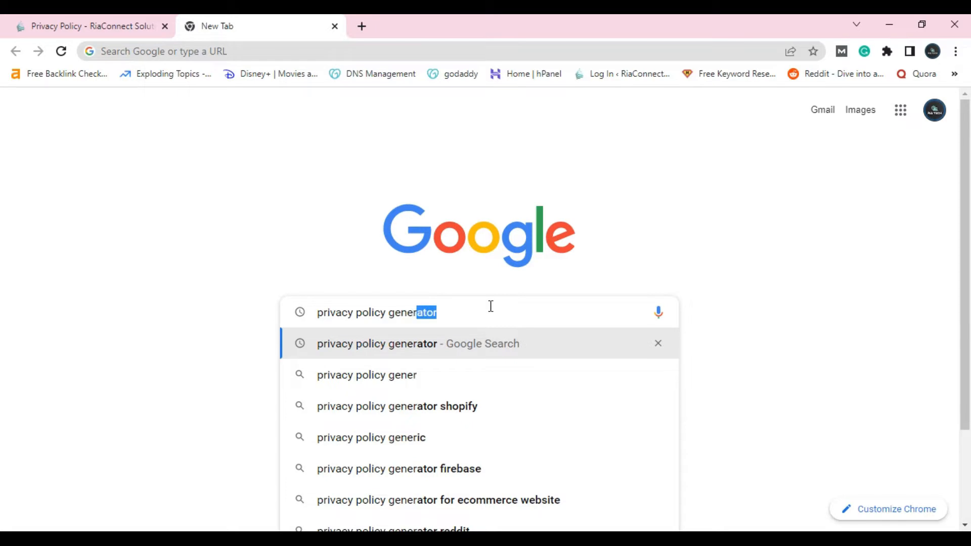
{"action": "left_click", "coordinate": [417, 348]}
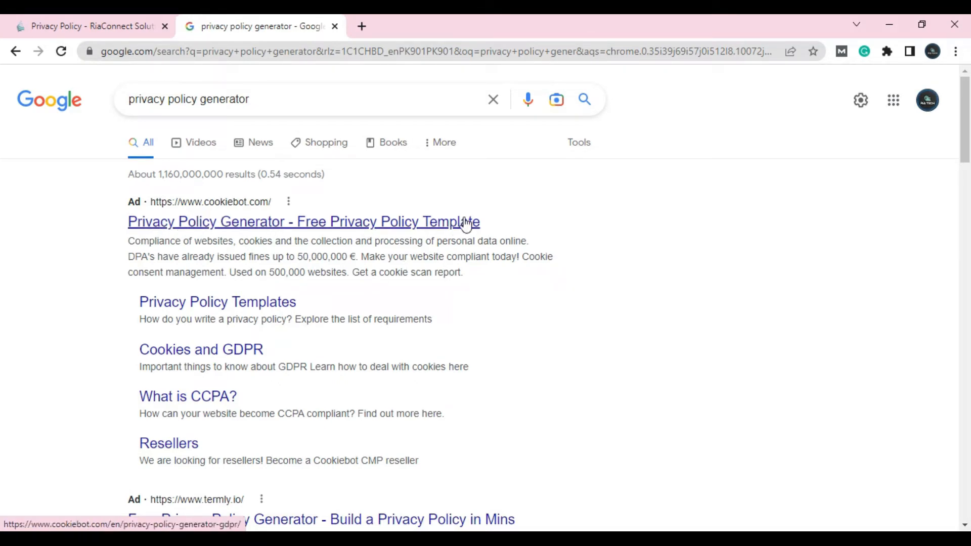
Open the privacypolicygenerator.info result from the search results
{"action": "scroll", "coordinate": [466, 221], "scroll_direction": "down", "scroll_amount": 4}
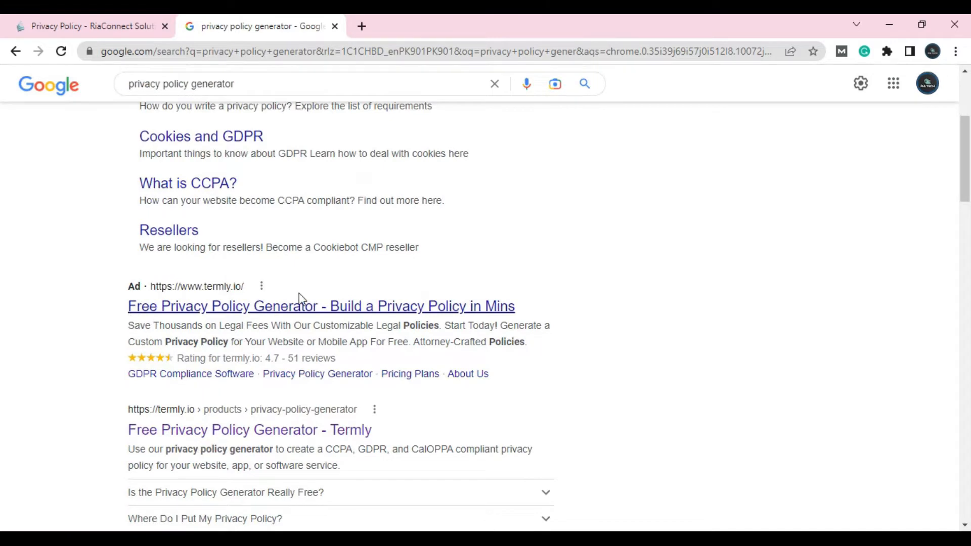
{"action": "scroll", "coordinate": [339, 337], "scroll_direction": "down", "scroll_amount": 1}
{"action": "scroll", "coordinate": [304, 329], "scroll_direction": "down", "scroll_amount": 2}
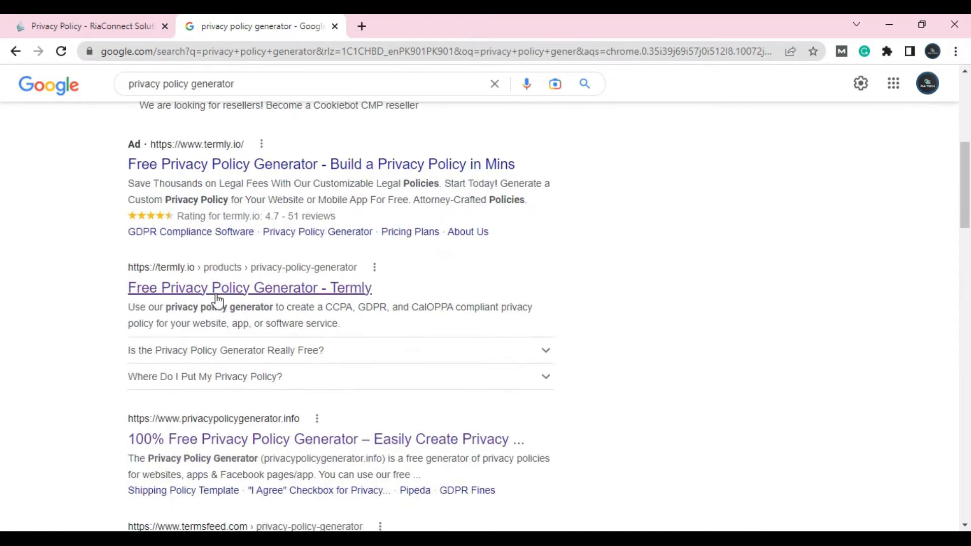
{"action": "scroll", "coordinate": [182, 308], "scroll_direction": "down", "scroll_amount": 3}
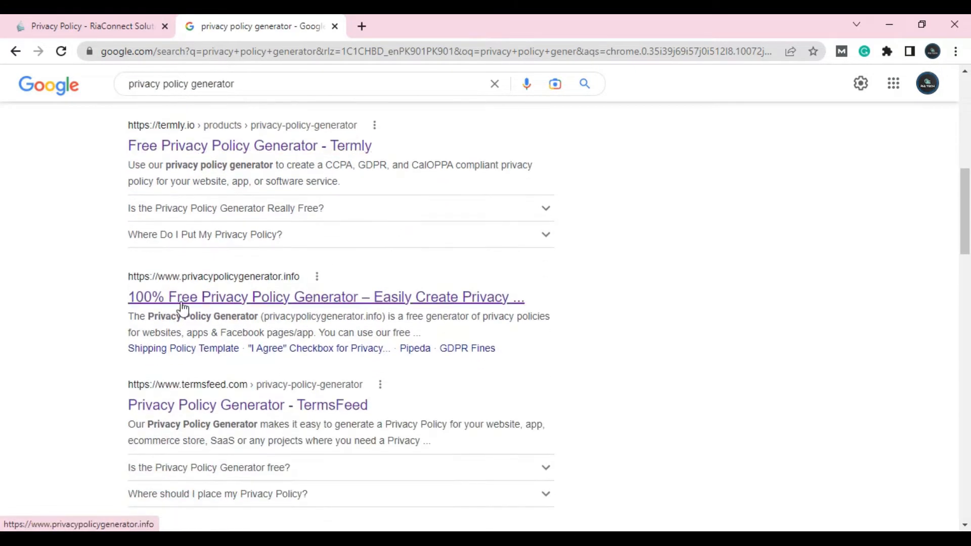
{"action": "left_click", "coordinate": [240, 303]}
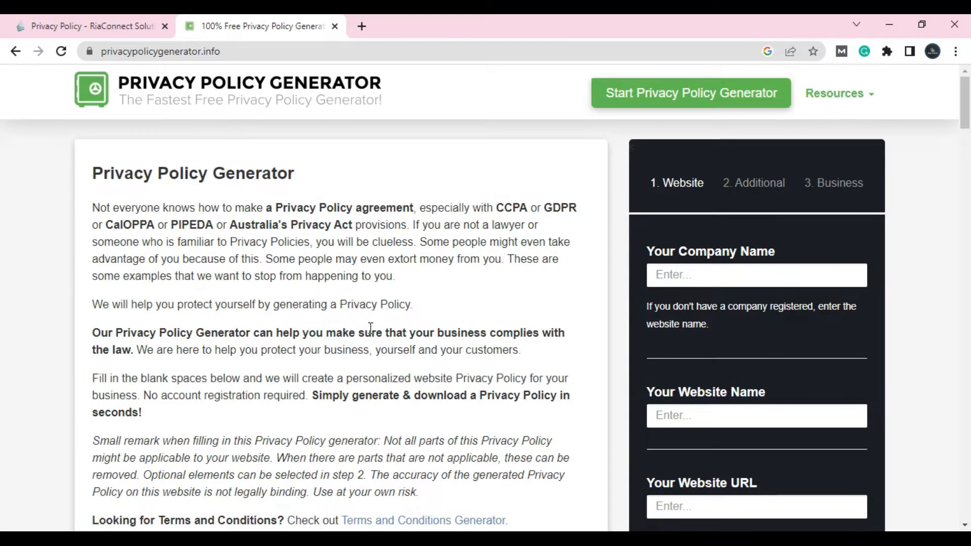
Fill the company name with Ria TECH from autofill
{"action": "scroll", "coordinate": [374, 328], "scroll_direction": "down", "scroll_amount": 4}
{"action": "scroll", "coordinate": [371, 328], "scroll_direction": "up", "scroll_amount": 3}
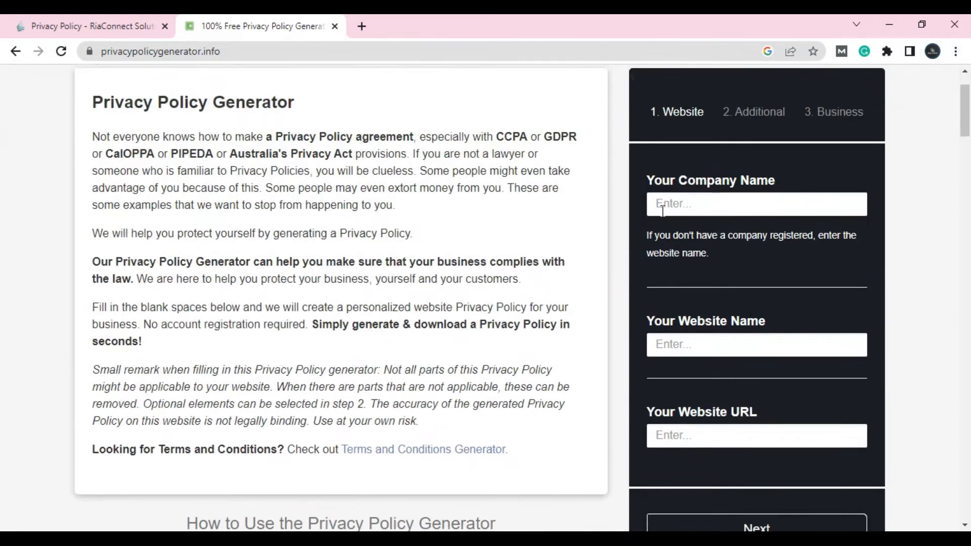
{"action": "left_click", "coordinate": [662, 206]}
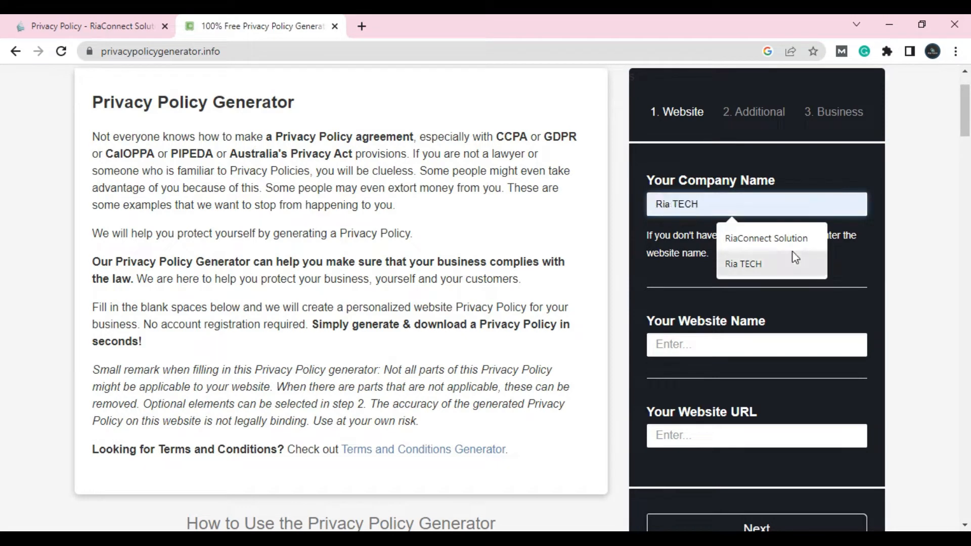
{"action": "left_click", "coordinate": [772, 258]}
Copy the site address from the other browser window and set the website name to 'Ria Tech'
{"action": "left_click", "coordinate": [679, 351]}
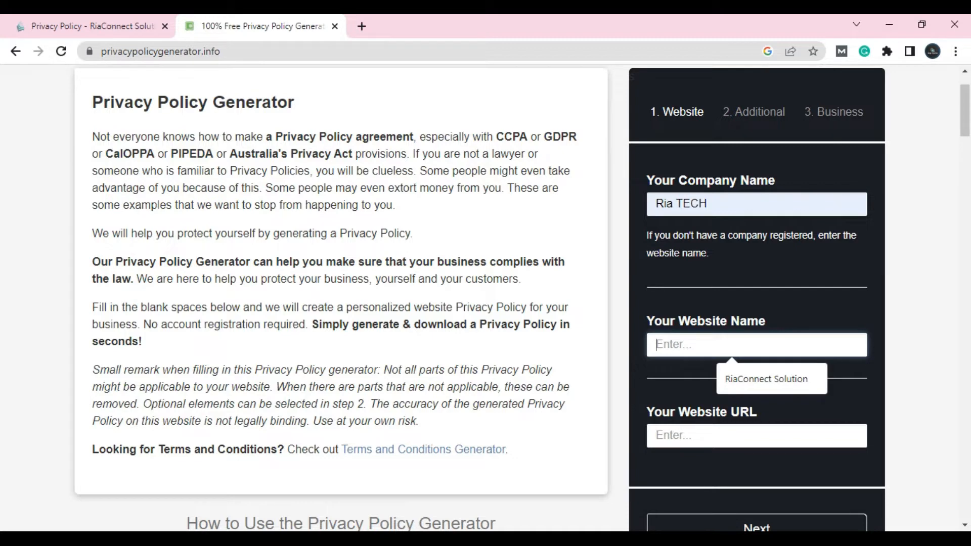
{"action": "key", "text": "alt+Tab"}
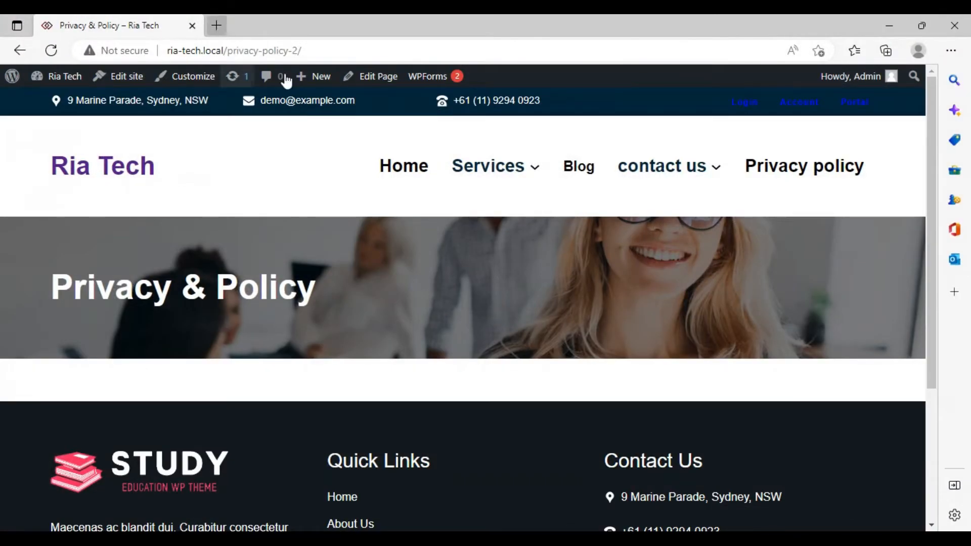
{"action": "left_click", "coordinate": [403, 168]}
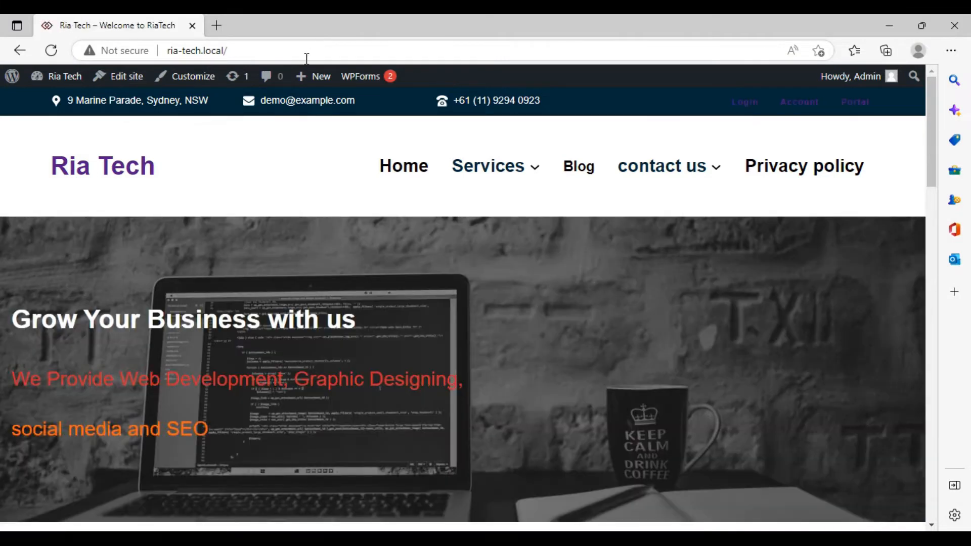
{"action": "left_click", "coordinate": [301, 51]}
{"action": "key", "text": "ctrl+c"}
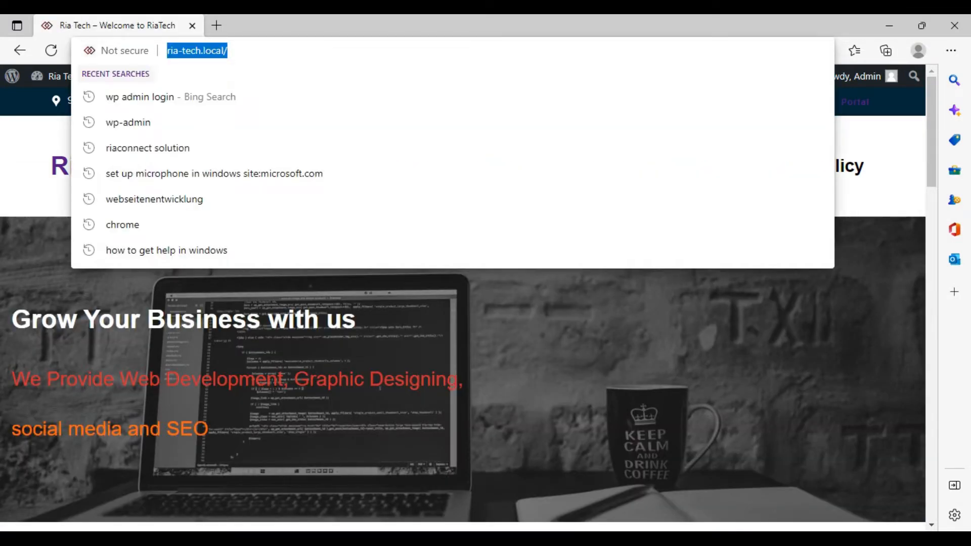
{"action": "key", "text": "alt+Tab"}
{"action": "left_click", "coordinate": [718, 341]}
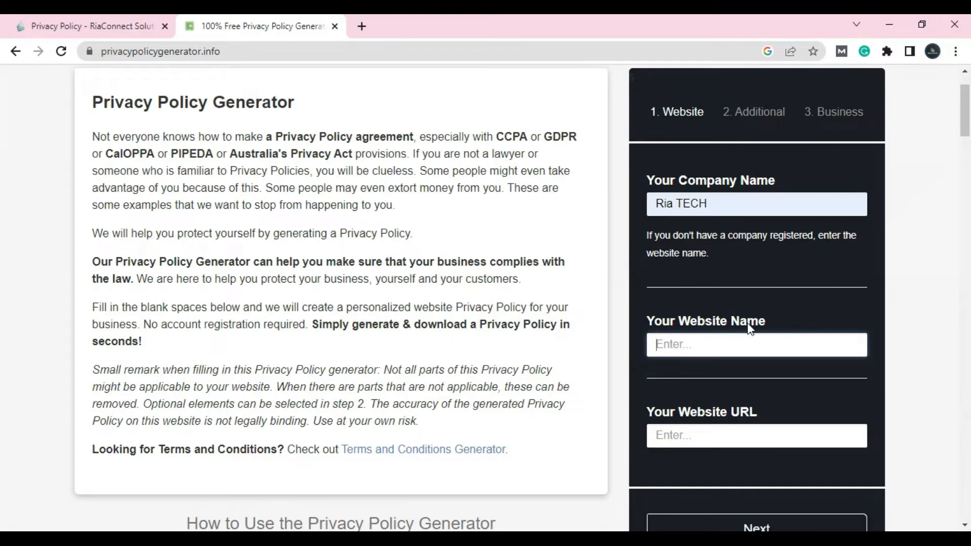
{"action": "key", "text": "ctrl+v"}
{"action": "scroll", "coordinate": [794, 378], "scroll_direction": "down", "scroll_amount": 3}
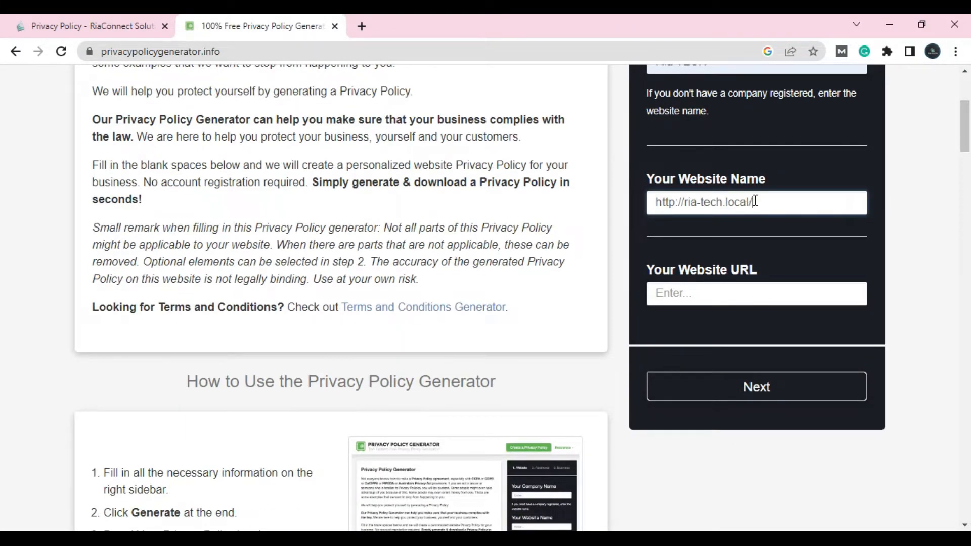
{"action": "left_click_drag", "start_coordinate": [754, 202], "coordinate": [661, 232]}
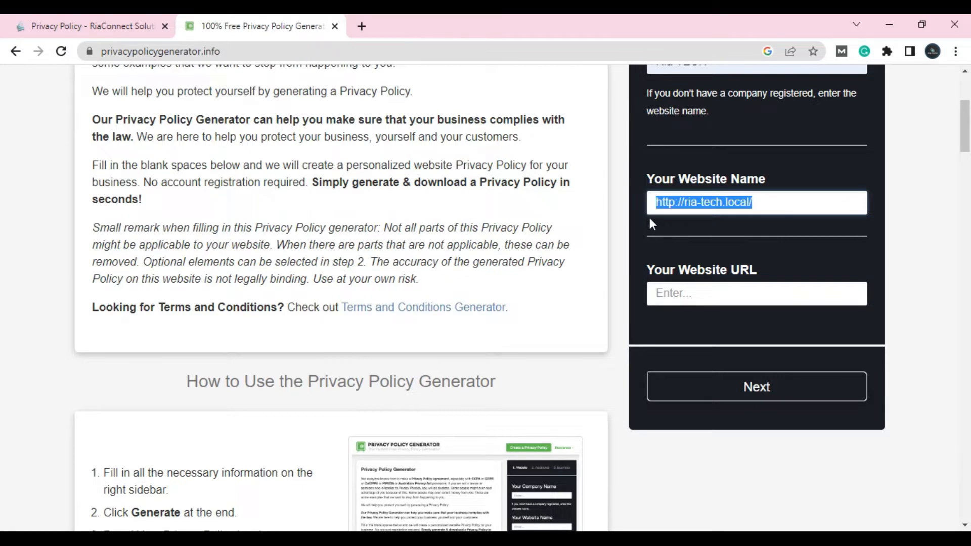
{"action": "key", "text": "BackSpace"}
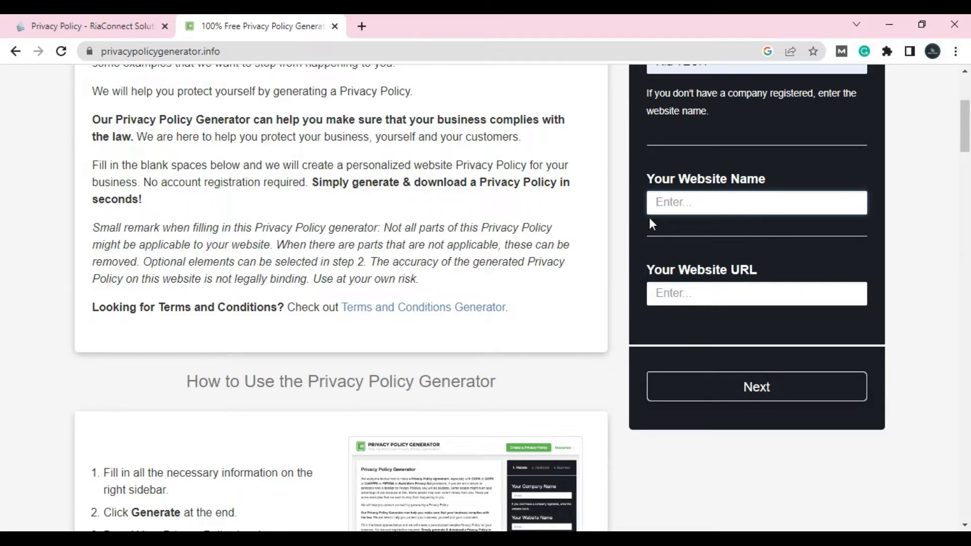
{"action": "type", "text": "Ri"}
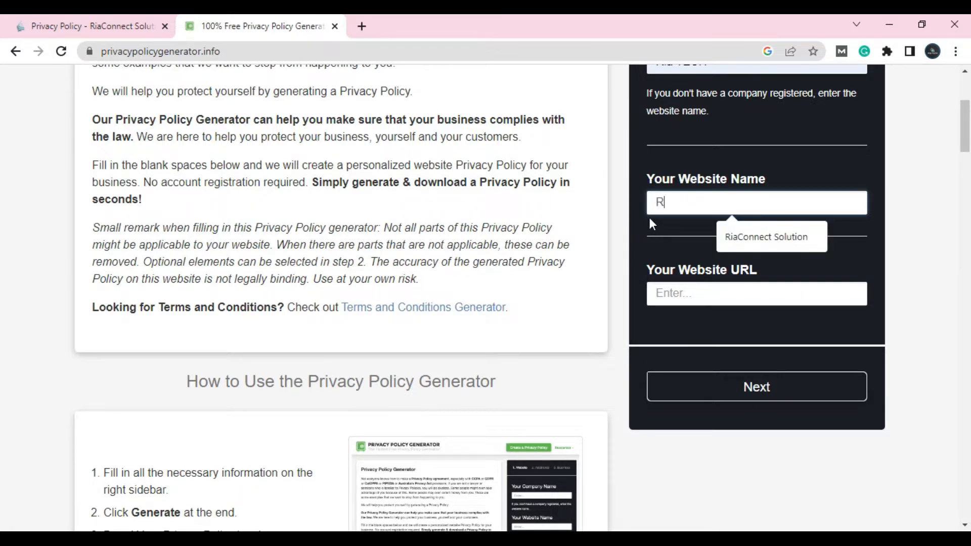
{"action": "type", "text": "a Te"}
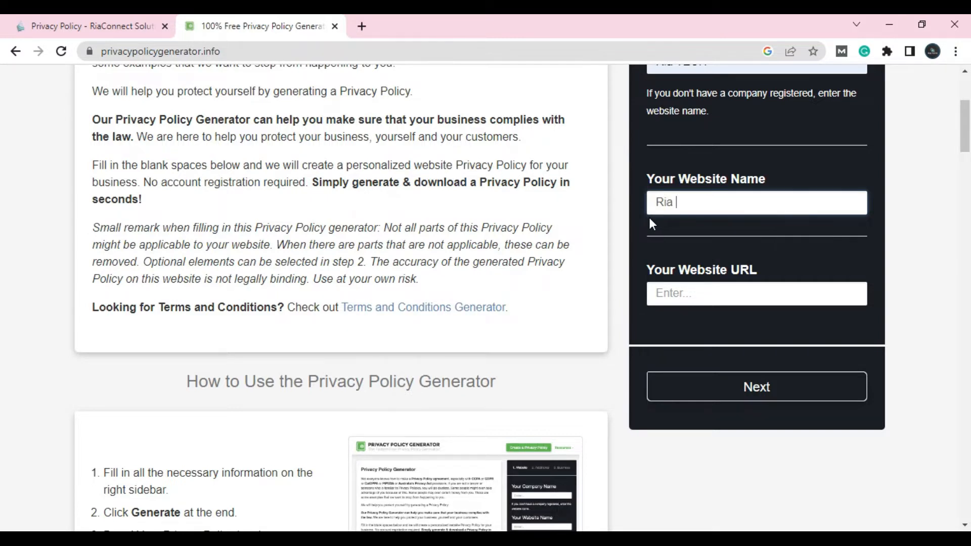
{"action": "type", "text": "ch"}
{"action": "left_click", "coordinate": [729, 298]}
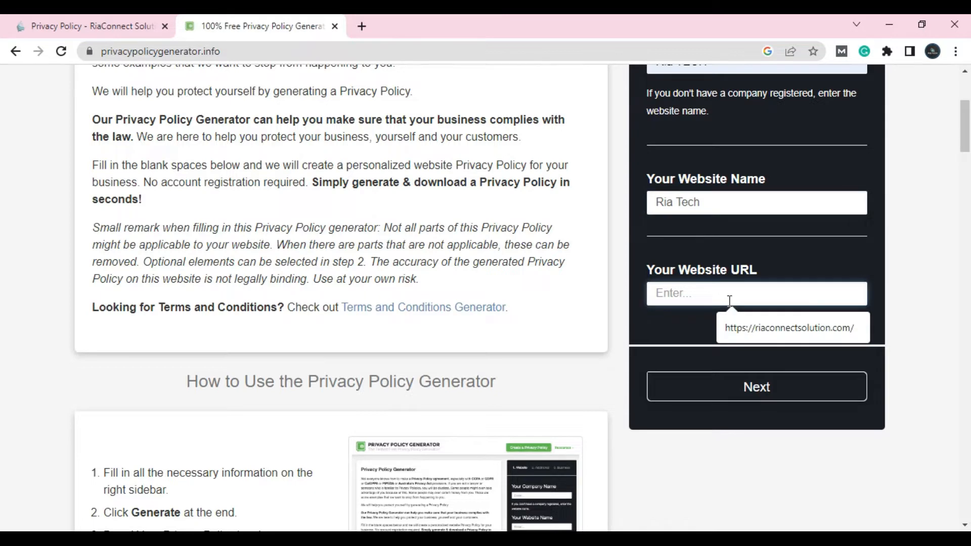
{"action": "type", "text": "http://ria-tech.local/"}
{"action": "left_click", "coordinate": [736, 388]}
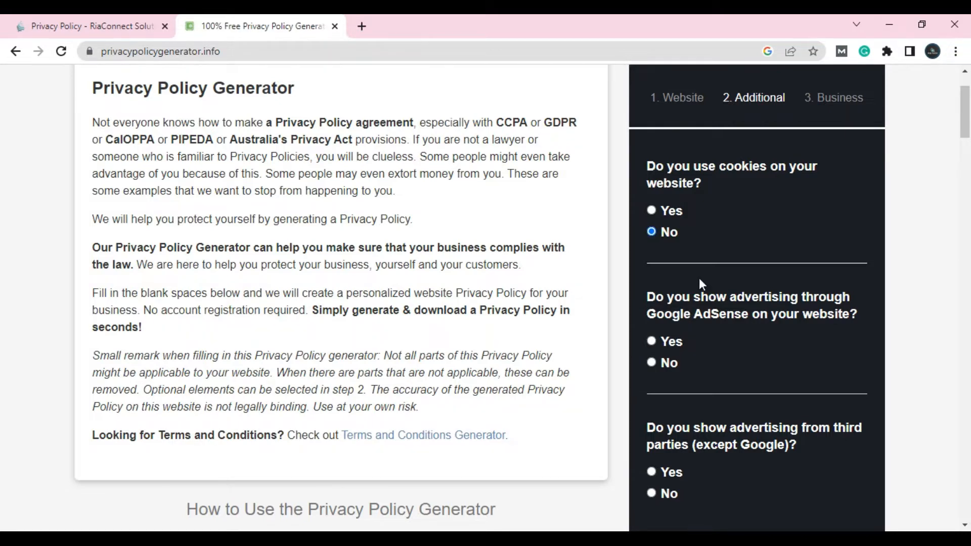
Answer No to Google AdSense and No to third-party advertising, then continue
{"action": "scroll", "coordinate": [698, 278], "scroll_direction": "down", "scroll_amount": 3}
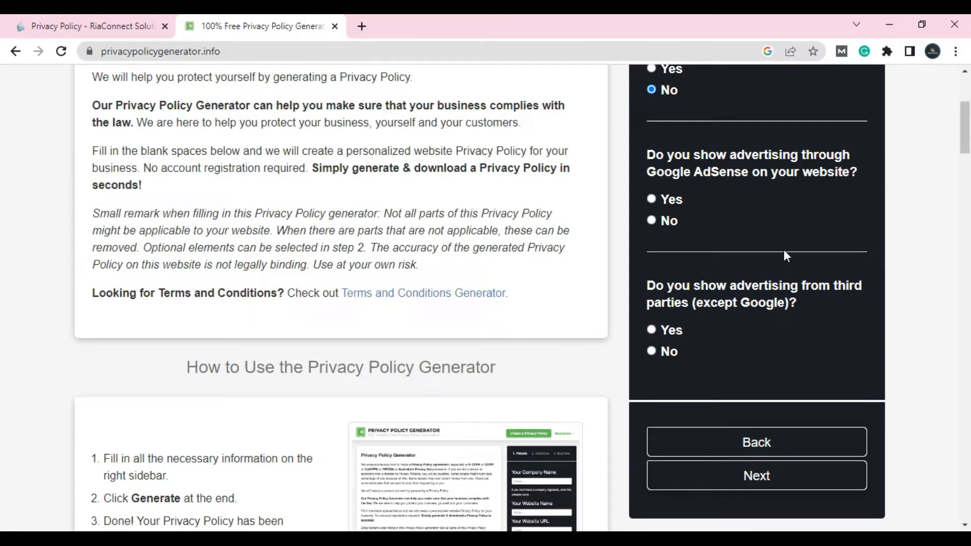
{"action": "left_click", "coordinate": [653, 225]}
{"action": "scroll", "coordinate": [663, 223], "scroll_direction": "down", "scroll_amount": 1}
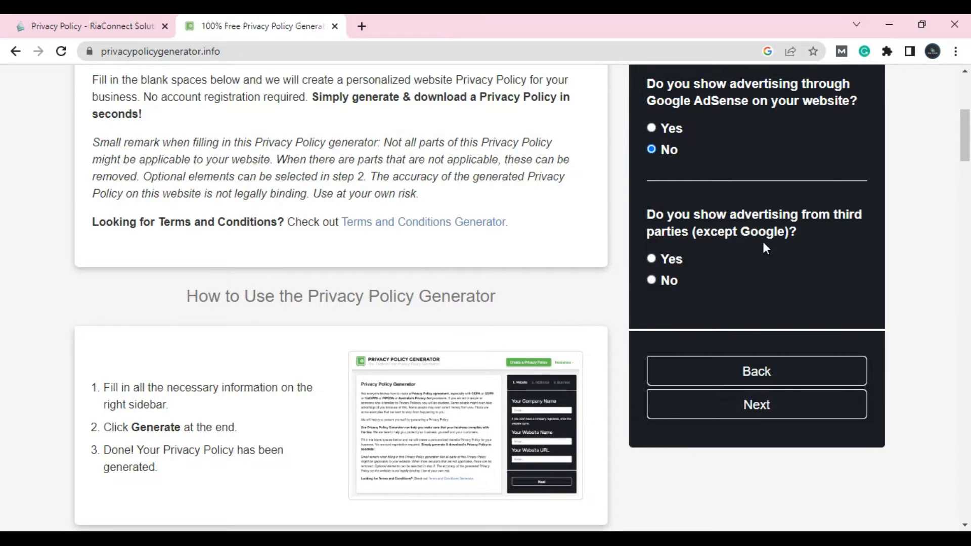
{"action": "left_click", "coordinate": [651, 280]}
{"action": "left_click", "coordinate": [800, 419]}
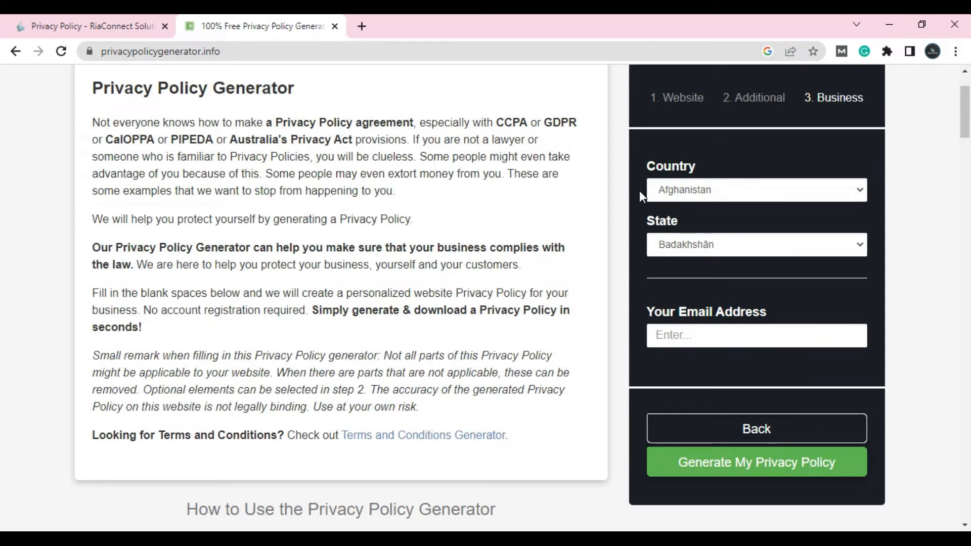
Set the business country to United States
{"action": "left_click", "coordinate": [858, 191]}
{"action": "scroll", "coordinate": [759, 338], "scroll_direction": "down", "scroll_amount": 10}
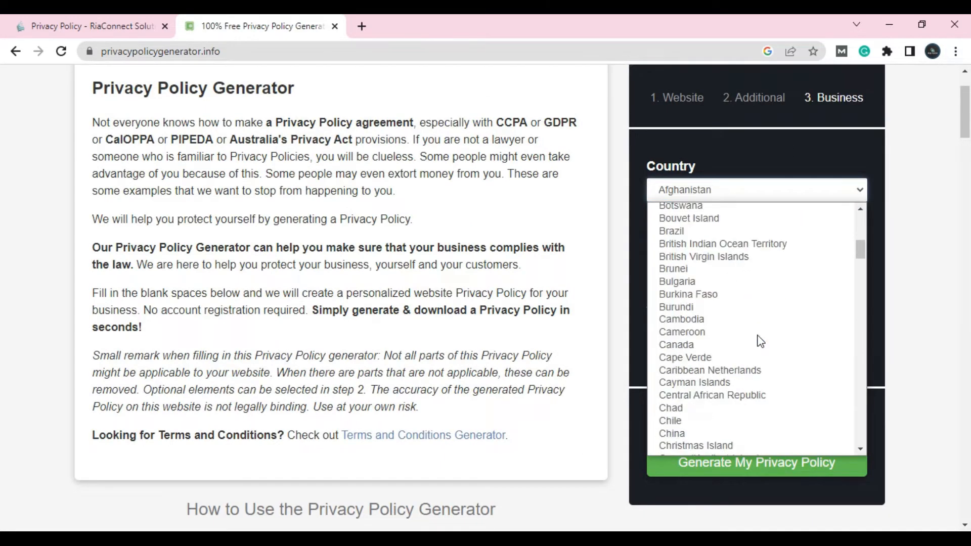
{"action": "key", "text": "u"}
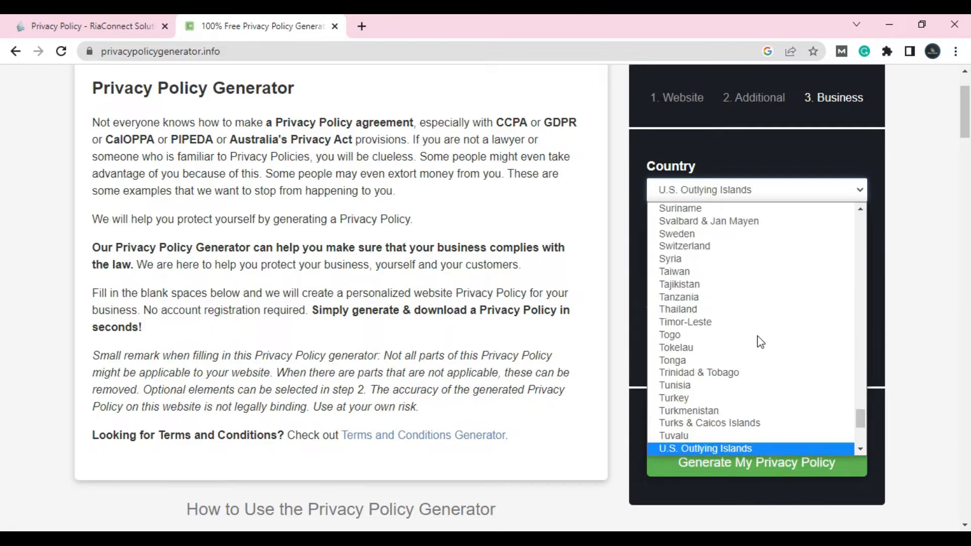
{"action": "scroll", "coordinate": [761, 342], "scroll_direction": "down", "scroll_amount": 5}
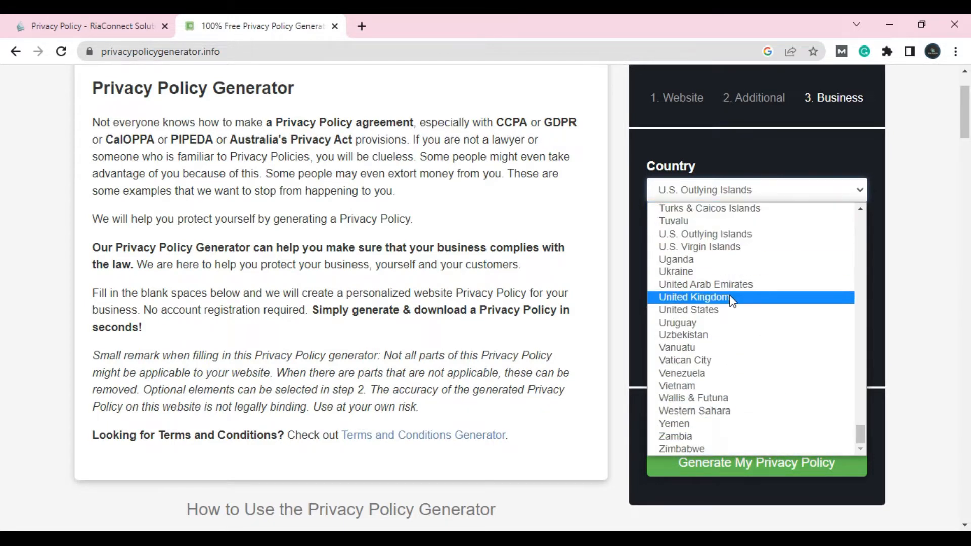
{"action": "left_click", "coordinate": [722, 310]}
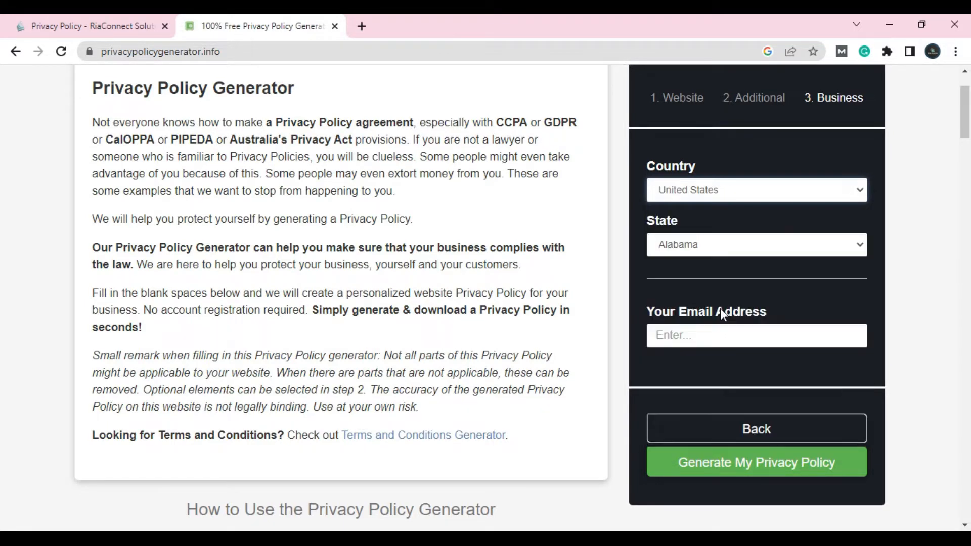
Set the state to New Jersey, correcting an accidental New Hampshire choice
{"action": "left_click", "coordinate": [857, 246]}
{"action": "key", "text": "n"}
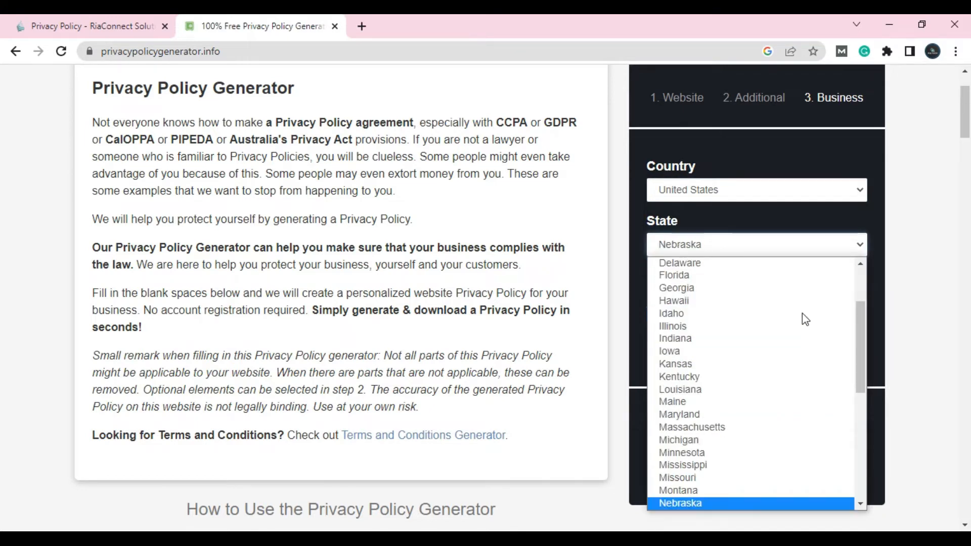
{"action": "scroll", "coordinate": [763, 314], "scroll_direction": "down", "scroll_amount": 8}
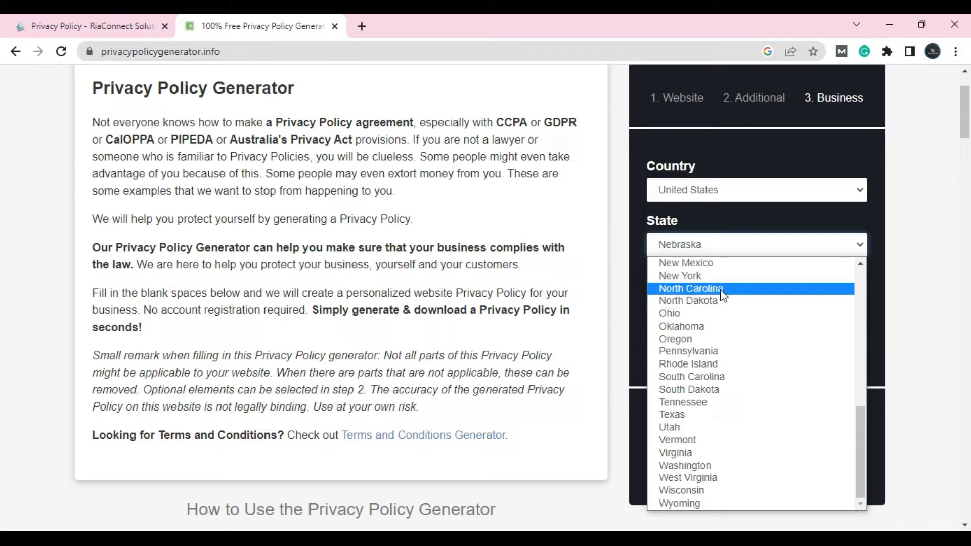
{"action": "scroll", "coordinate": [721, 303], "scroll_direction": "up", "scroll_amount": 4}
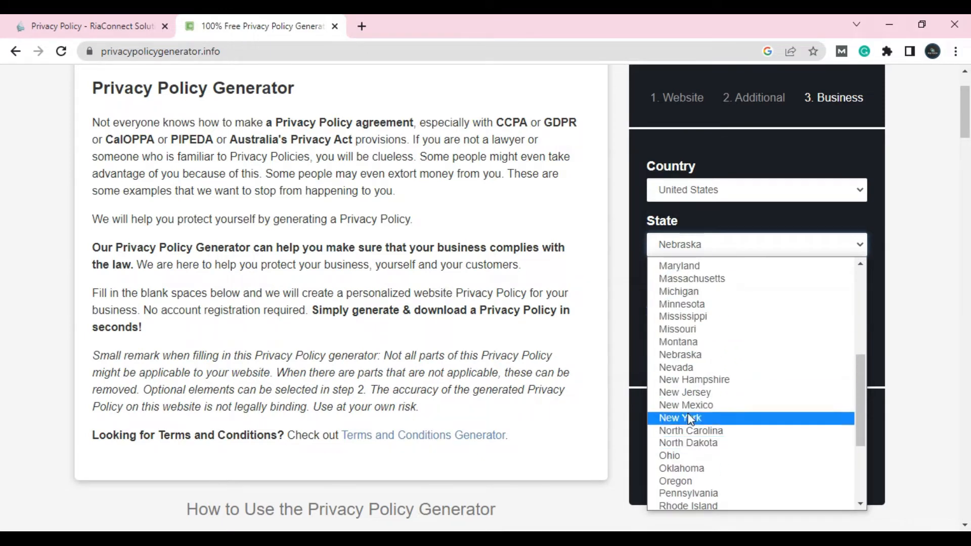
{"action": "left_click", "coordinate": [690, 386]}
{"action": "left_click", "coordinate": [796, 249]}
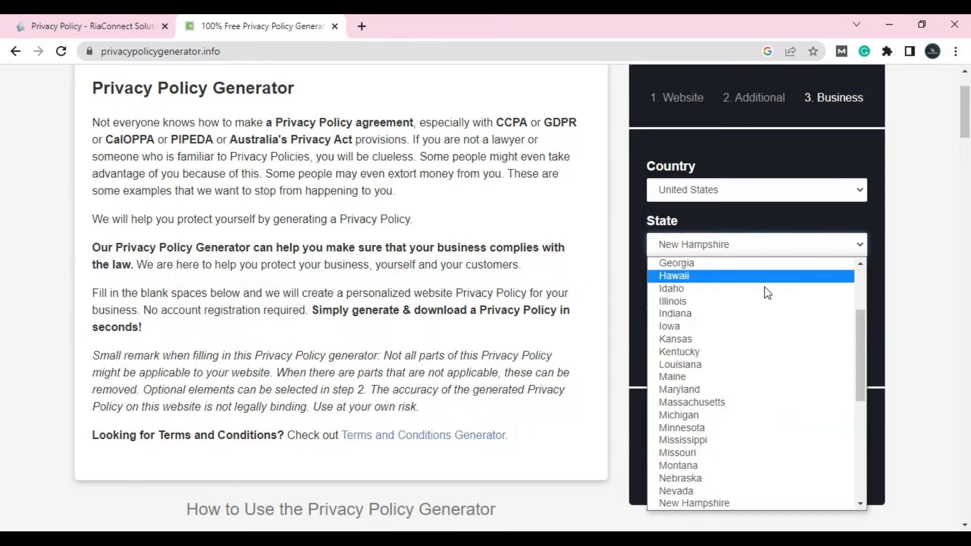
{"action": "key", "text": "n"}
{"action": "scroll", "coordinate": [716, 349], "scroll_direction": "down", "scroll_amount": 3}
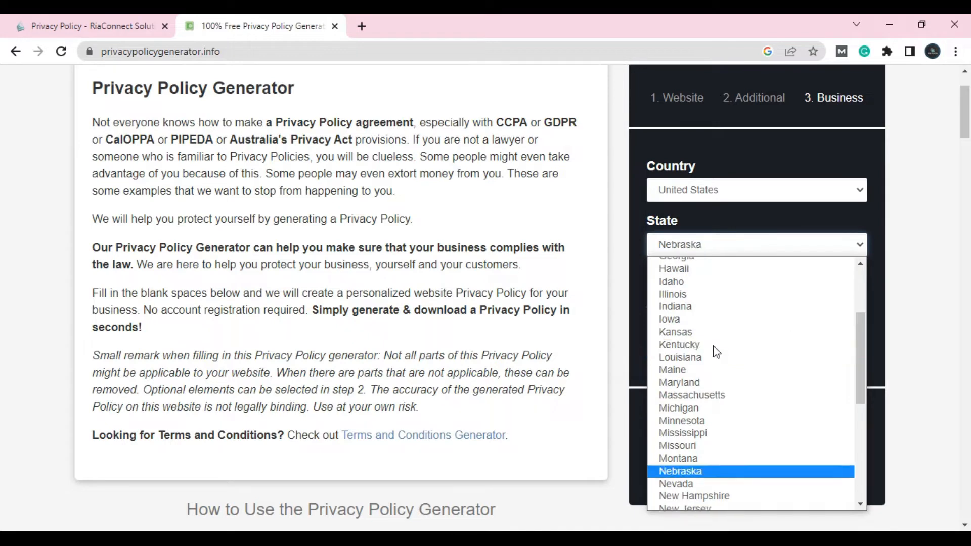
{"action": "left_click", "coordinate": [708, 374]}
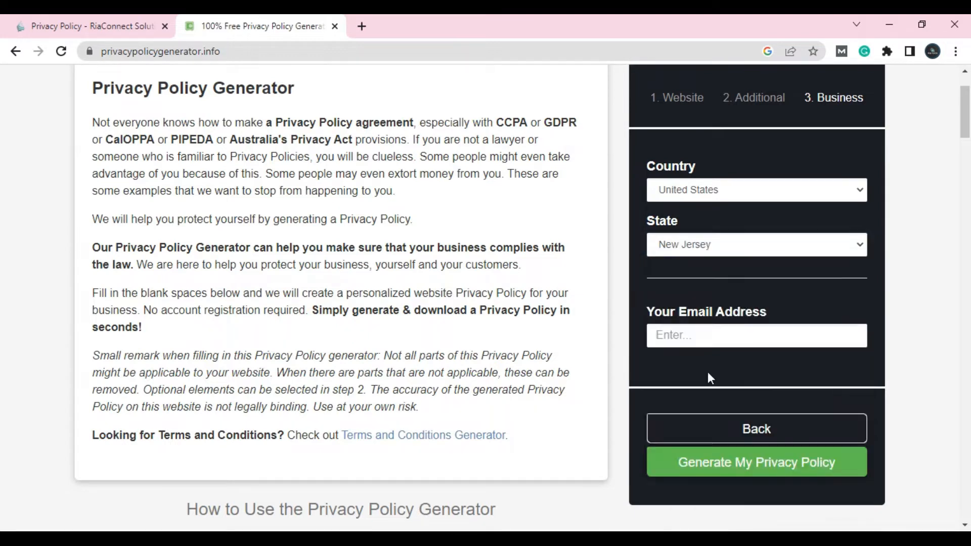
Enter a contact e-mail address and generate the privacy policy
{"action": "left_click", "coordinate": [716, 340]}
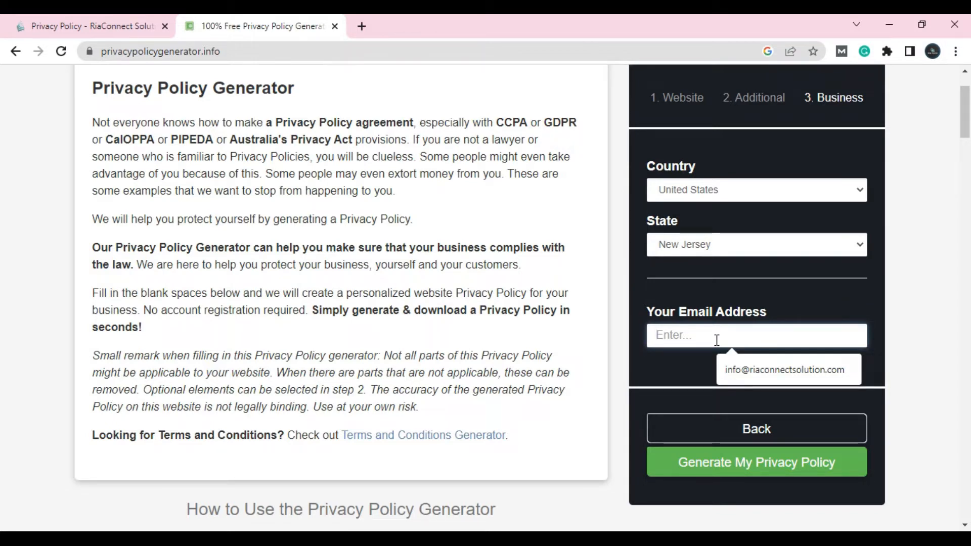
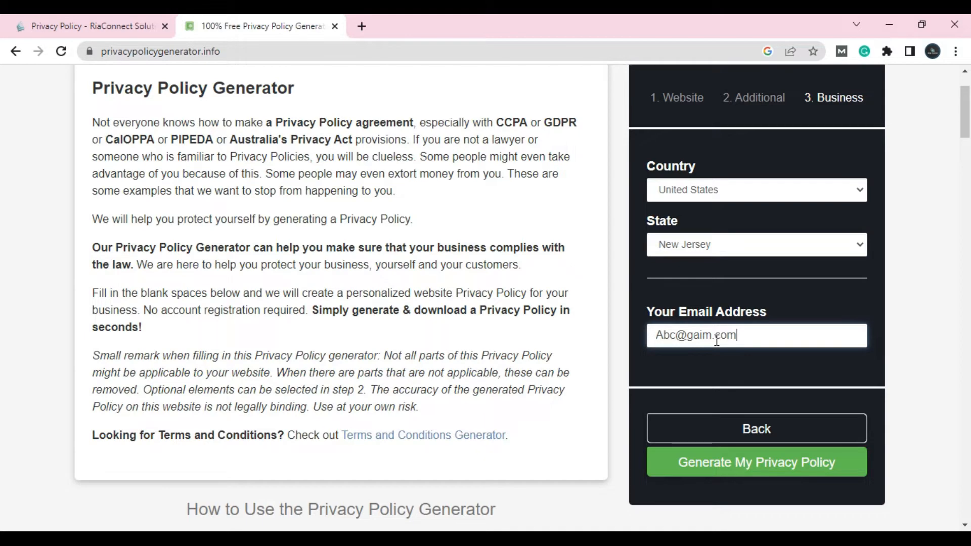
{"action": "left_click", "coordinate": [801, 472]}
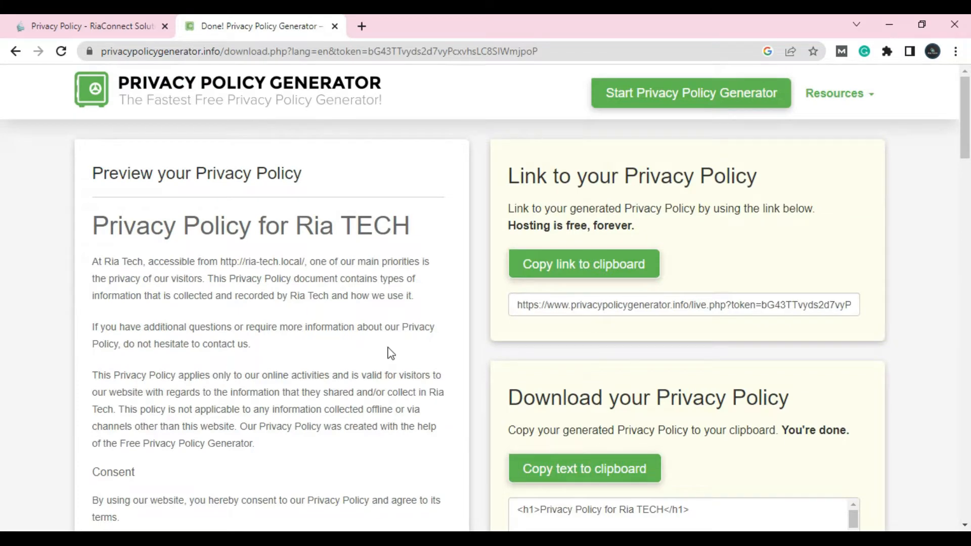
{"action": "scroll", "coordinate": [425, 261], "scroll_direction": "down", "scroll_amount": 5}
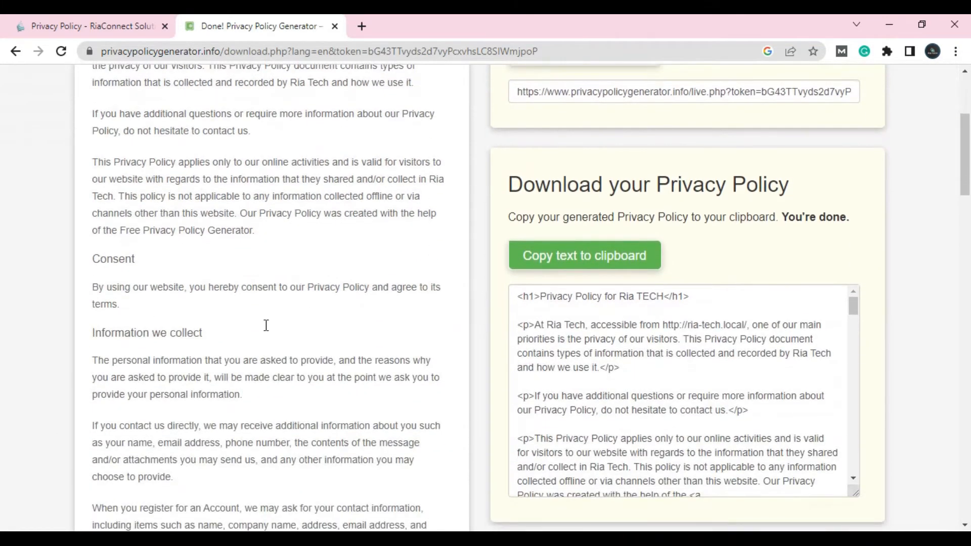
{"action": "scroll", "coordinate": [315, 299], "scroll_direction": "down", "scroll_amount": 15}
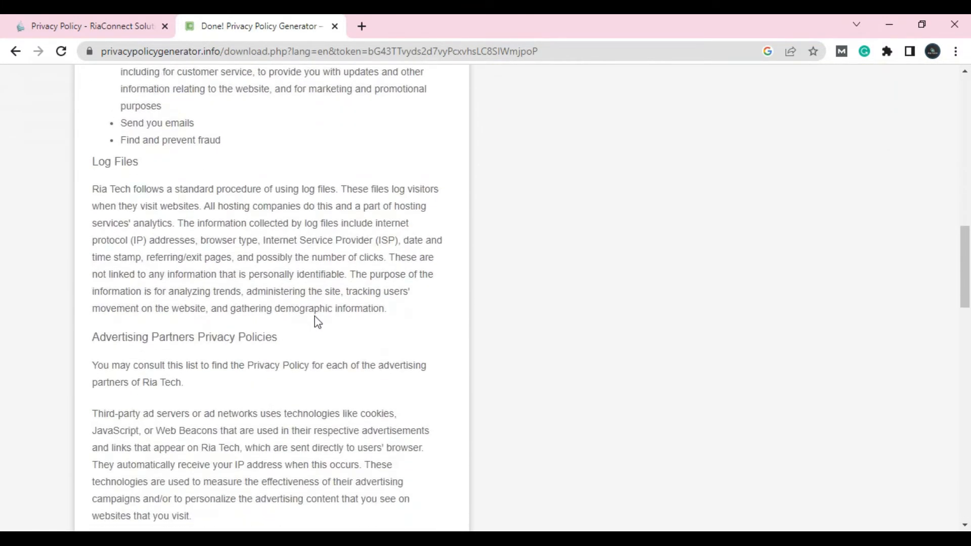
{"action": "scroll", "coordinate": [316, 321], "scroll_direction": "up", "scroll_amount": 20}
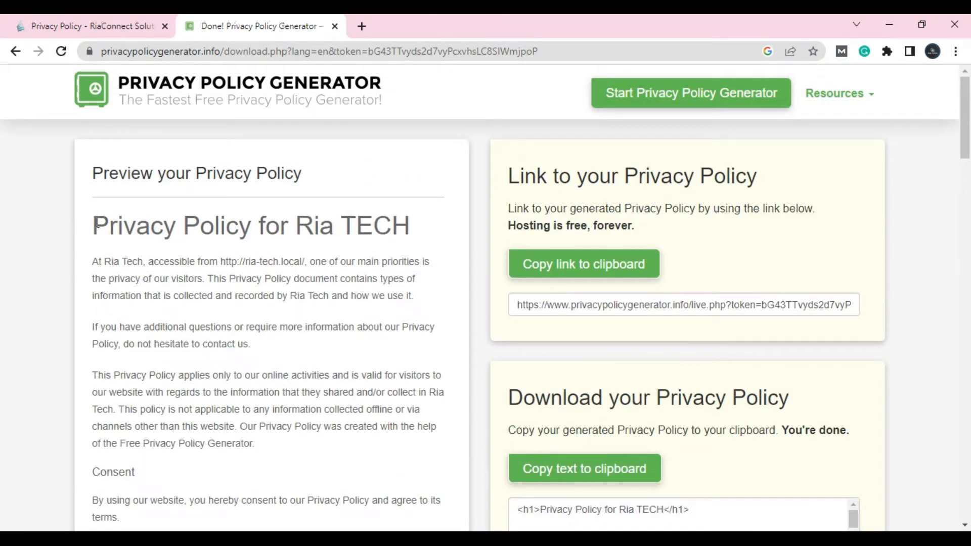
{"action": "left_click_drag", "start_coordinate": [178, 228], "coordinate": [195, 262]}
{"action": "left_click_drag", "start_coordinate": [276, 326], "coordinate": [282, 296]}
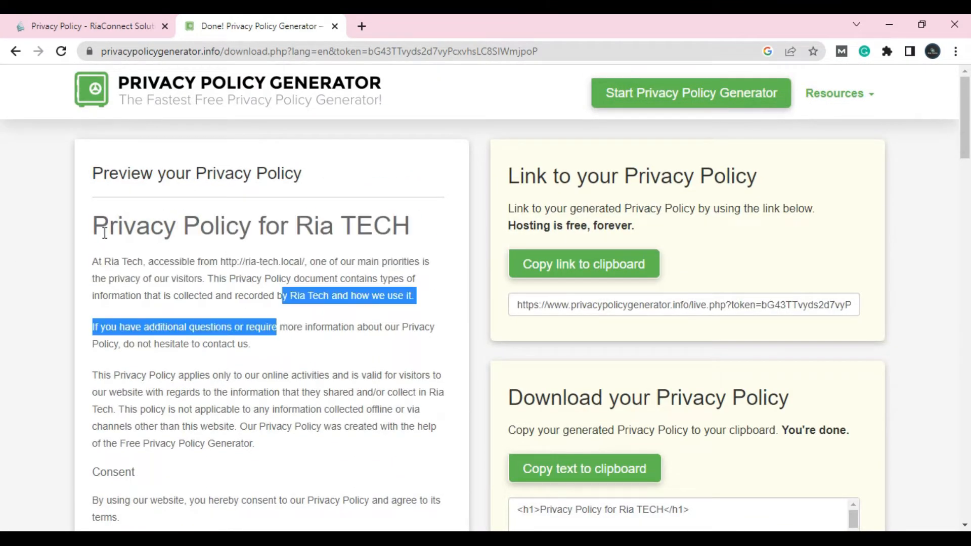
{"action": "double_click", "coordinate": [140, 235]}
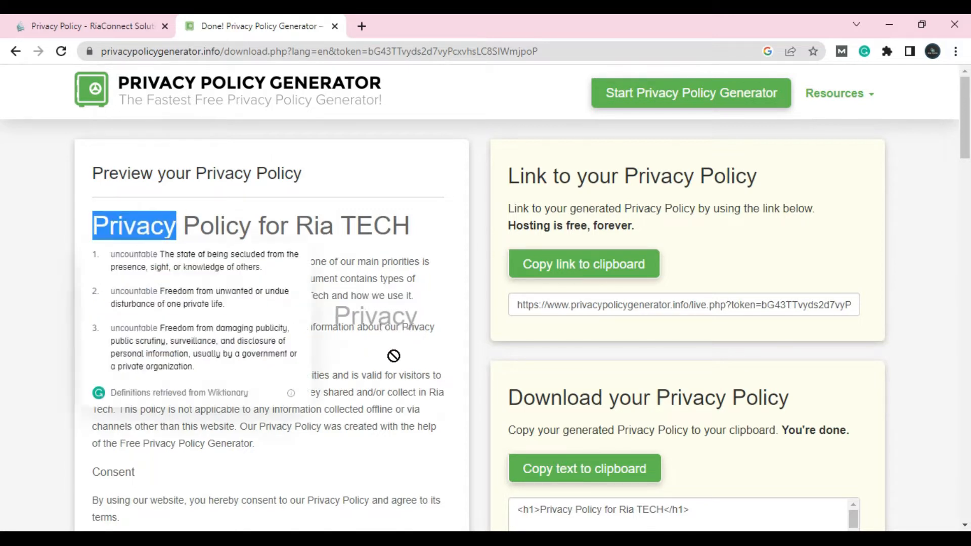
{"action": "left_click", "coordinate": [403, 372]}
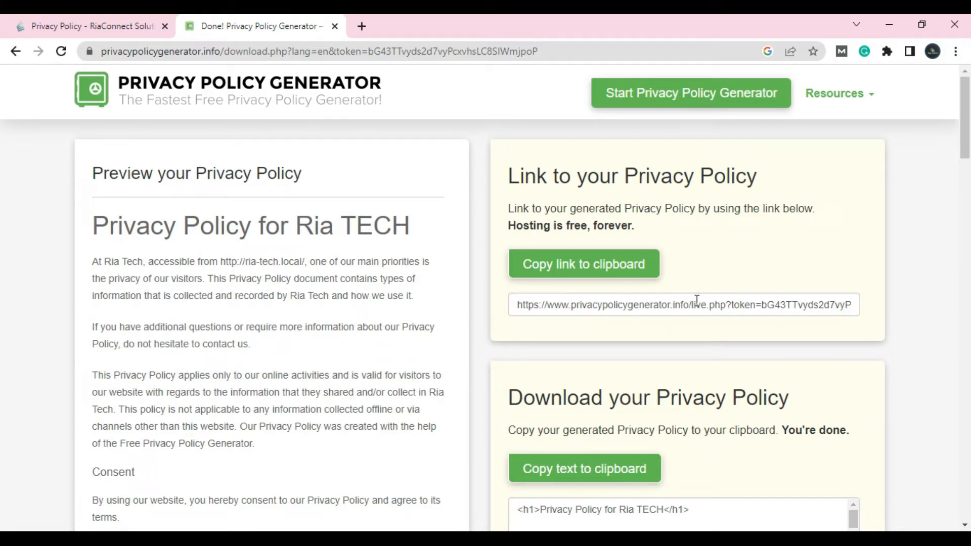
{"action": "scroll", "coordinate": [650, 269], "scroll_direction": "down", "scroll_amount": 4}
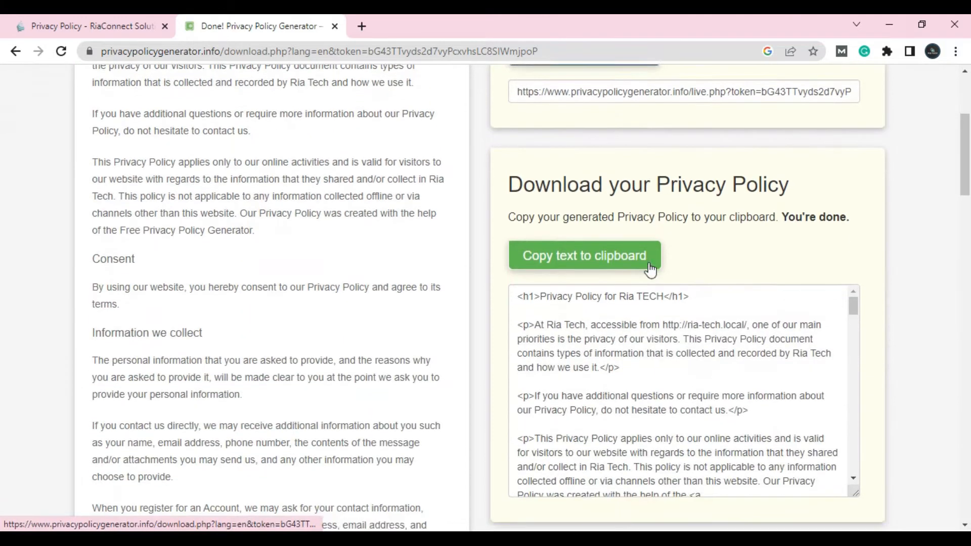
{"action": "scroll", "coordinate": [658, 337], "scroll_direction": "down", "scroll_amount": 4}
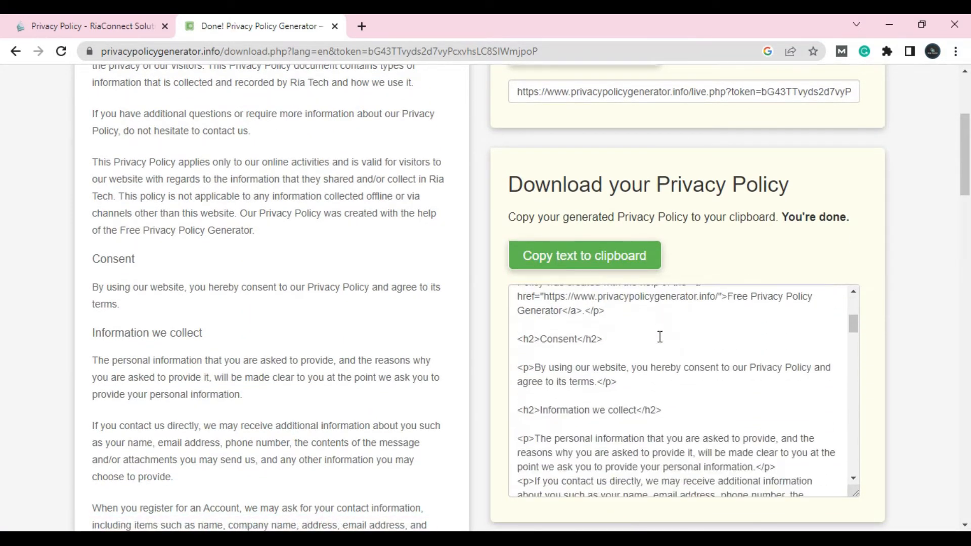
{"action": "scroll", "coordinate": [659, 336], "scroll_direction": "down", "scroll_amount": 4}
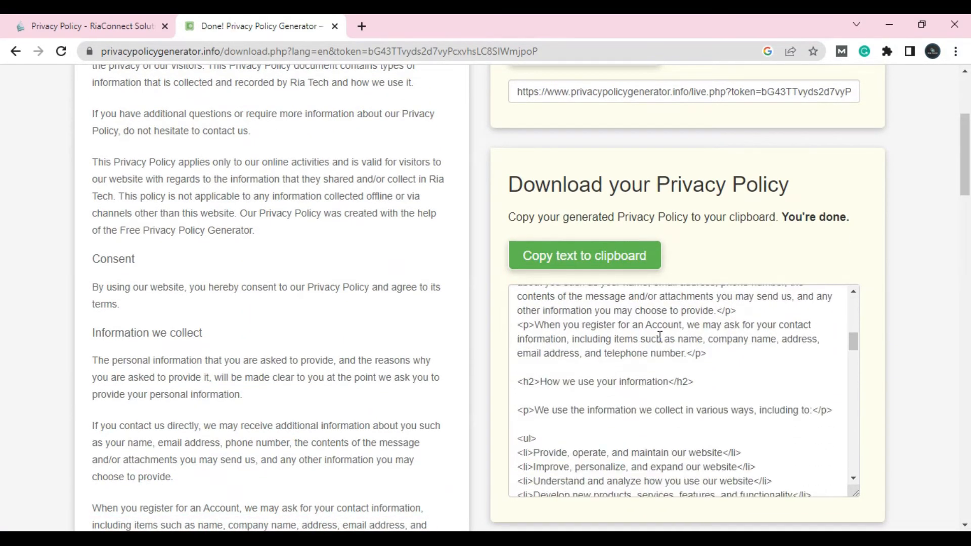
{"action": "scroll", "coordinate": [625, 324], "scroll_direction": "down", "scroll_amount": 4}
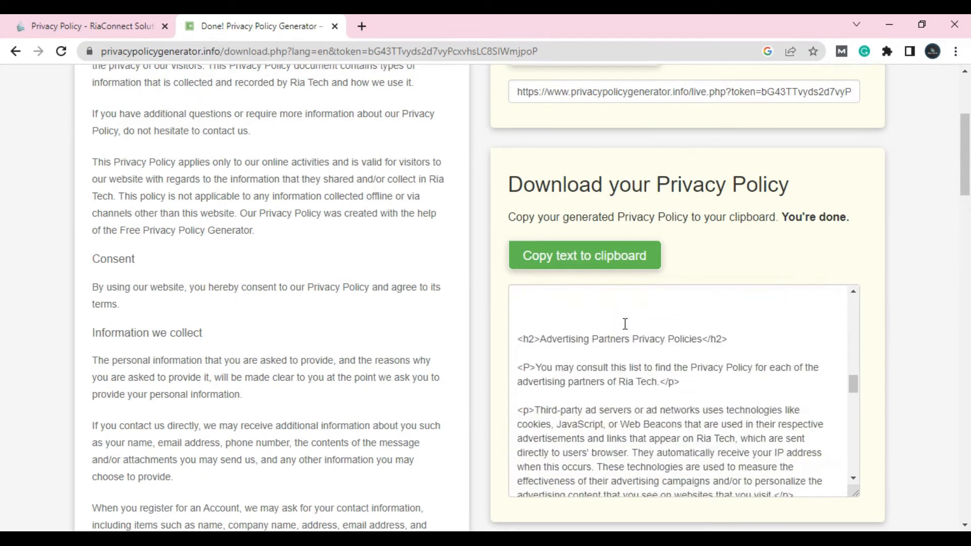
{"action": "scroll", "coordinate": [341, 338], "scroll_direction": "up", "scroll_amount": 4}
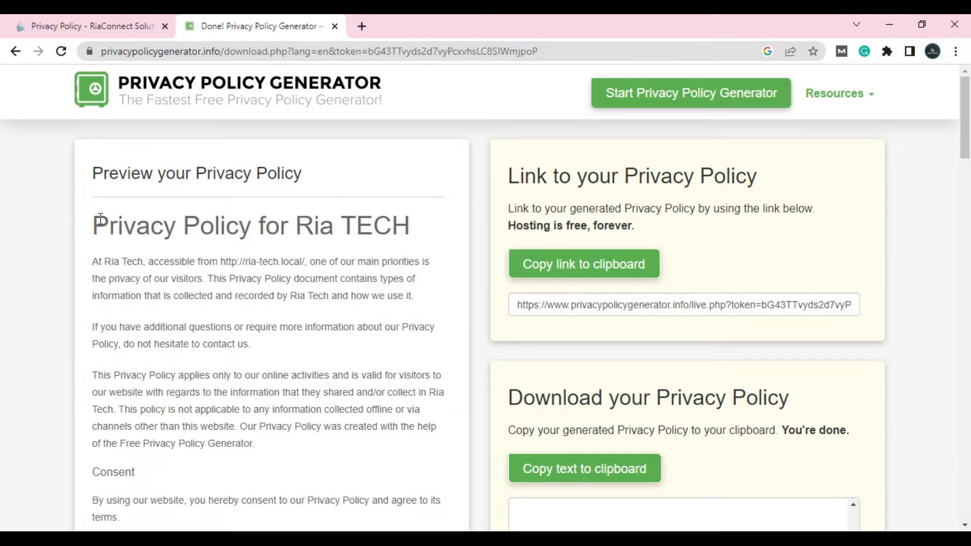
Select the policy from the 'Privacy Policy for Ria TECH' heading to the end and right-click it
{"action": "left_click_drag", "start_coordinate": [98, 218], "coordinate": [422, 528]}
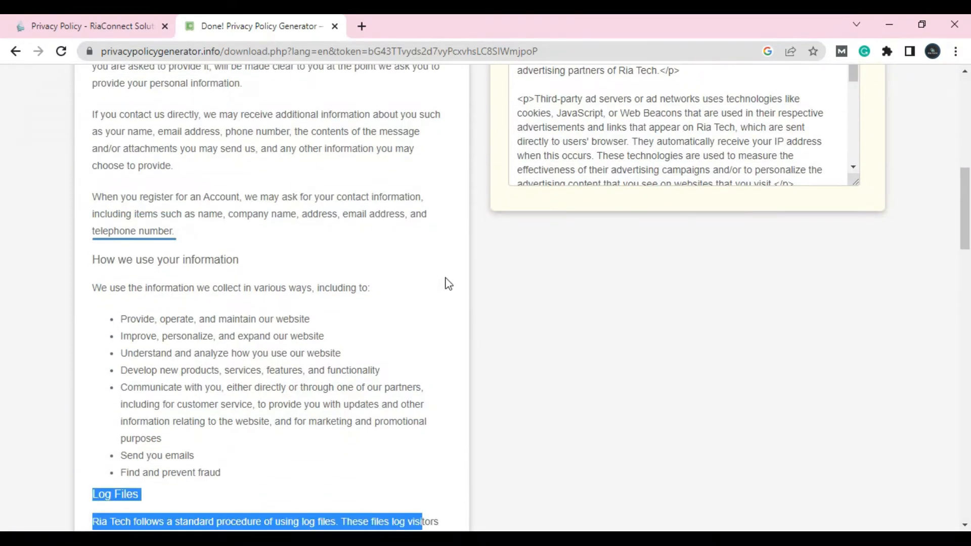
{"action": "scroll", "coordinate": [539, 365], "scroll_direction": "up", "scroll_amount": 8}
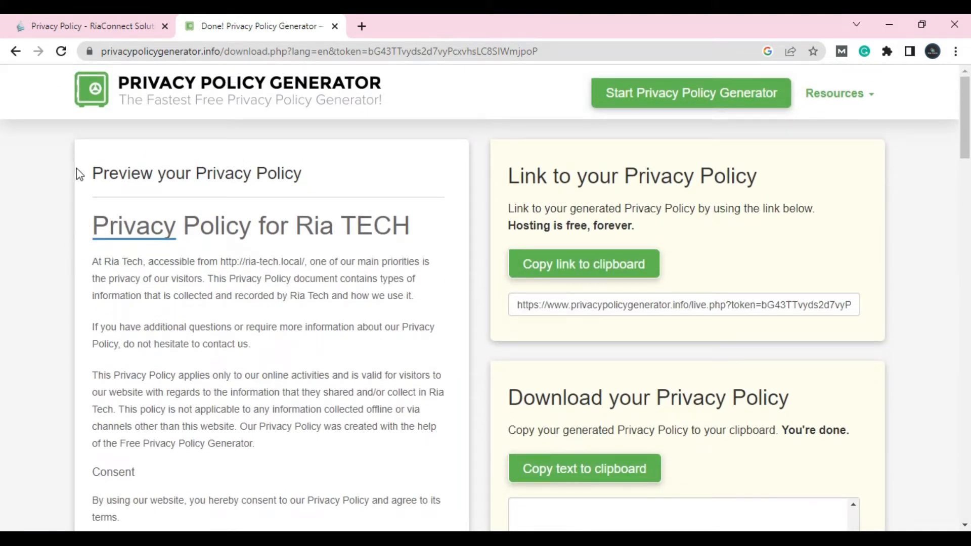
{"action": "left_click_drag", "start_coordinate": [94, 215], "coordinate": [440, 524]}
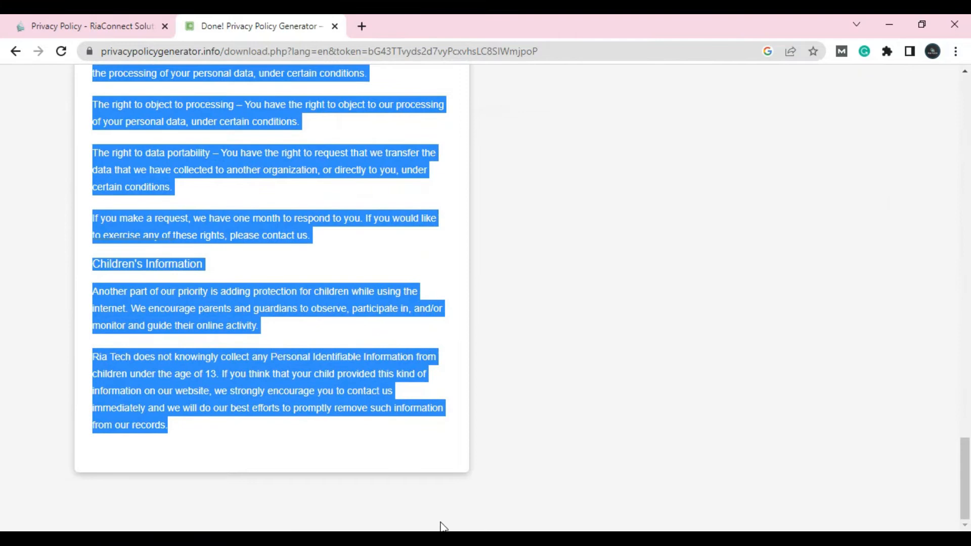
{"action": "right_click", "coordinate": [412, 476]}
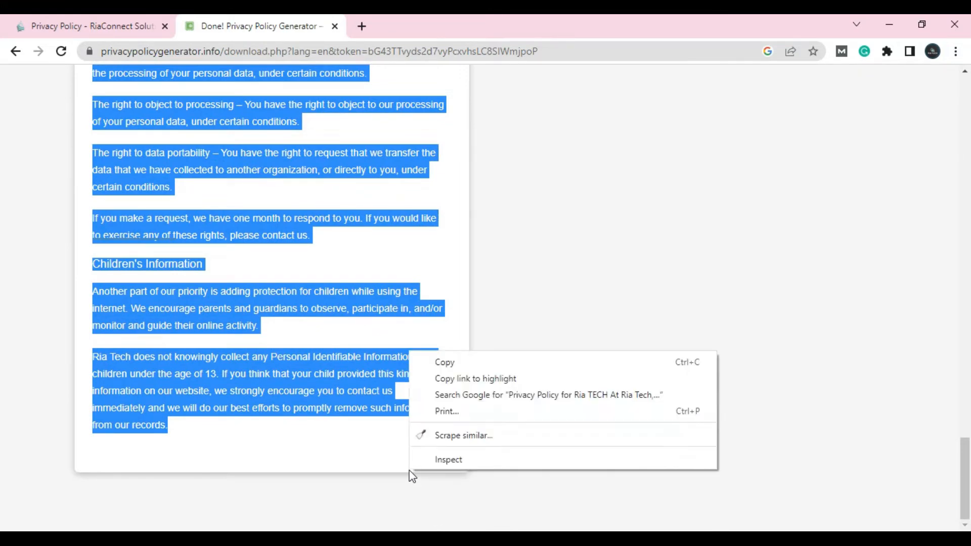
Copy the selected policy text and return to the site's Privacy & Policy page
{"action": "left_click", "coordinate": [461, 365]}
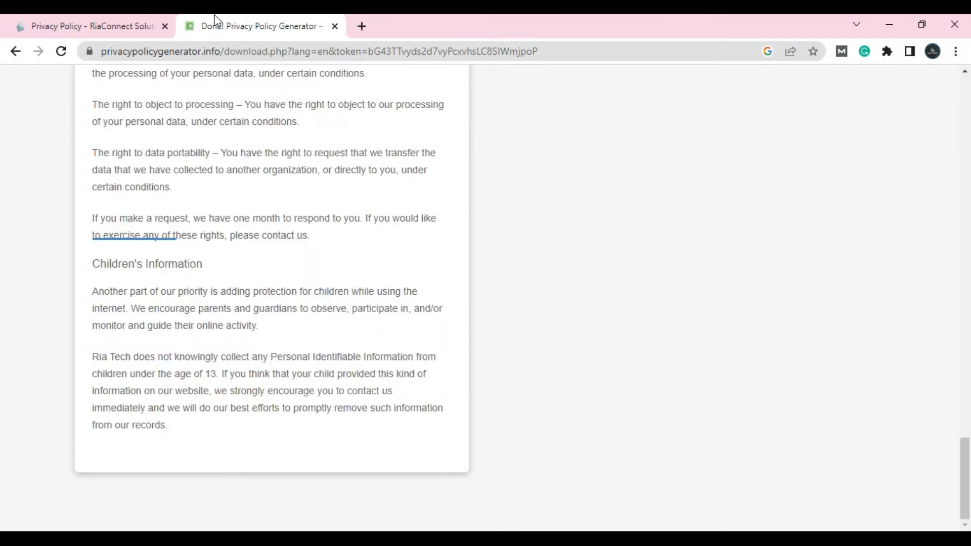
{"action": "left_click", "coordinate": [75, 23]}
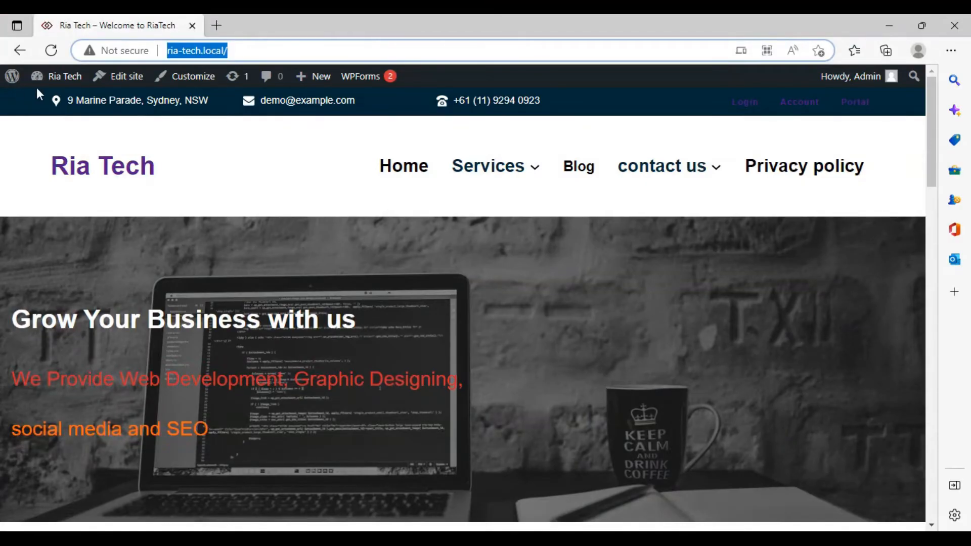
{"action": "left_click", "coordinate": [27, 57]}
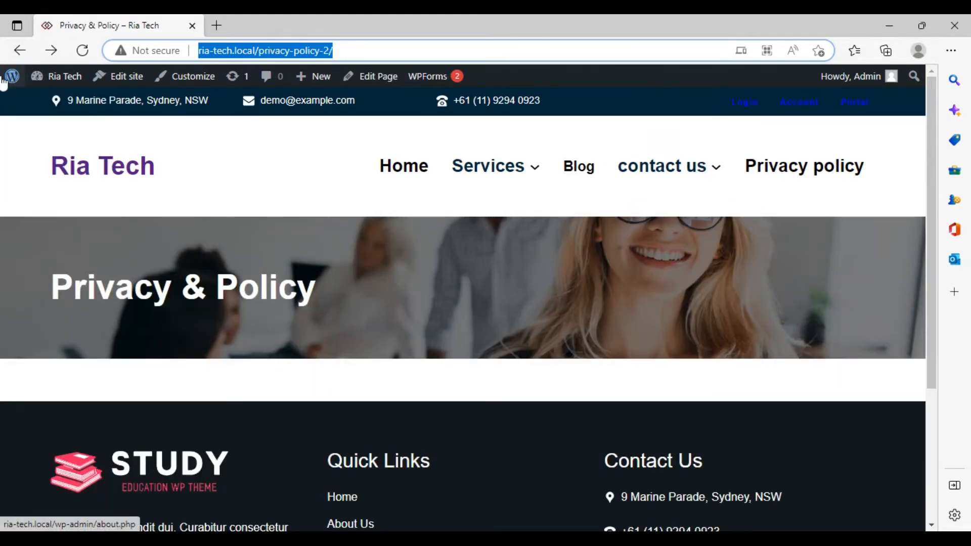
From wp-admin Pages, open Privacy & Policy in a new tab and enter its editor
{"action": "left_click", "coordinate": [5, 76]}
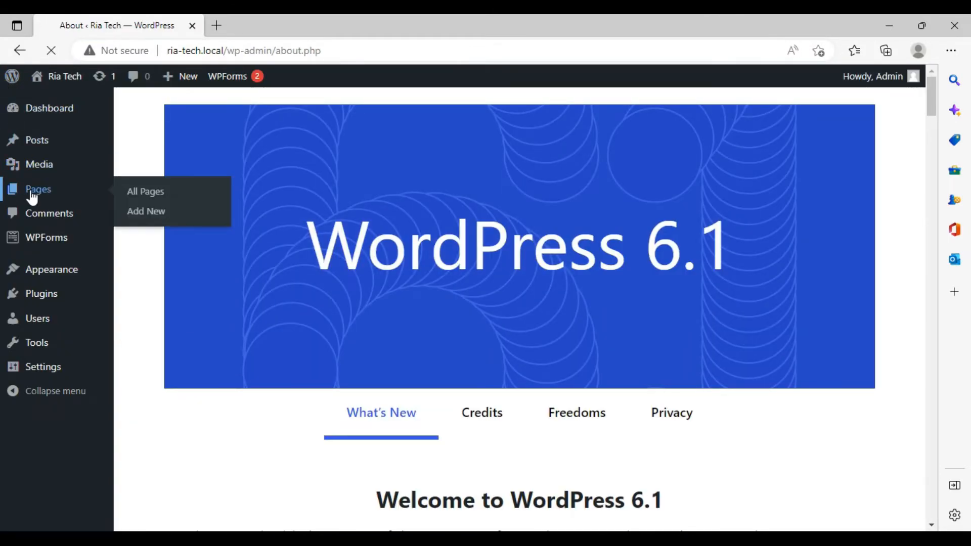
{"action": "left_click", "coordinate": [31, 192]}
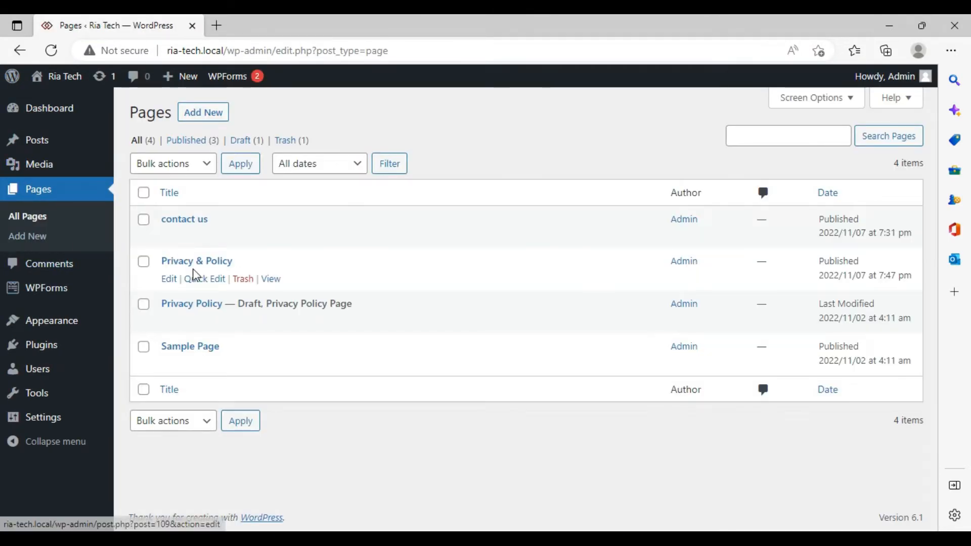
{"action": "right_click", "coordinate": [272, 285]}
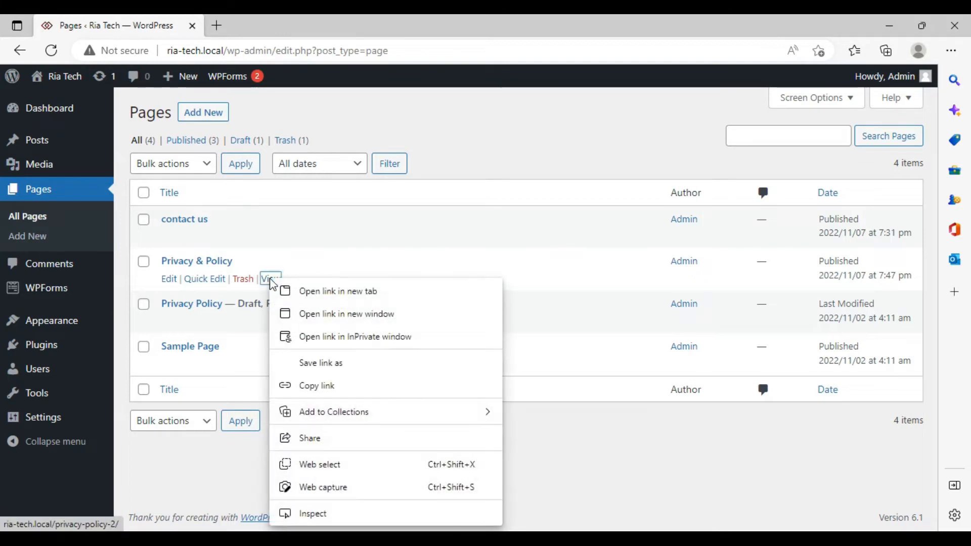
{"action": "left_click", "coordinate": [278, 291]}
{"action": "left_click", "coordinate": [306, 25]}
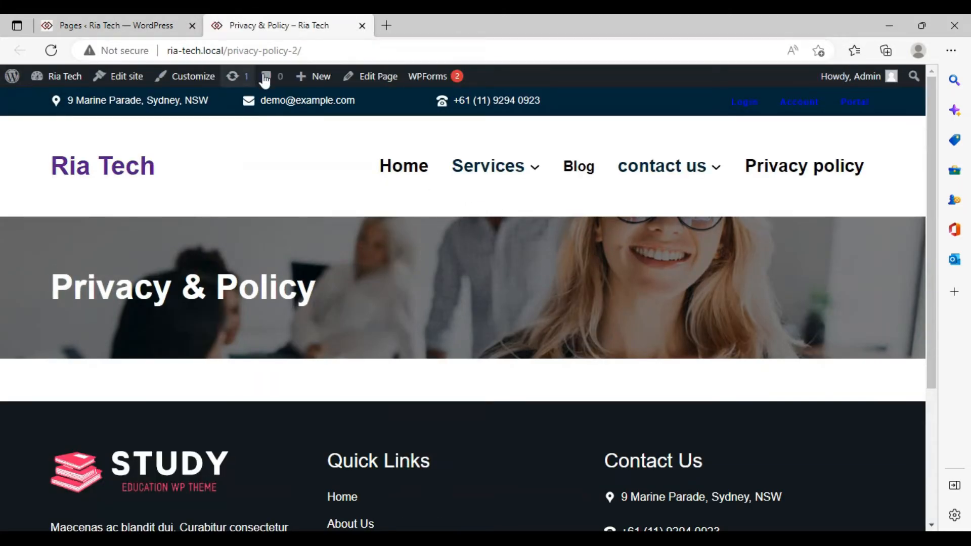
{"action": "left_click", "coordinate": [365, 86]}
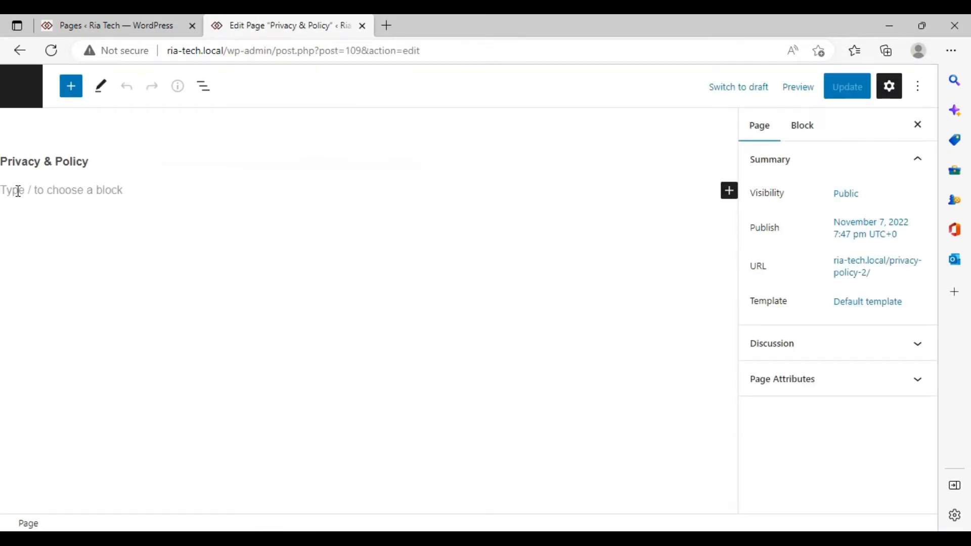
Paste the copied Ria TECH policy into the empty paragraph block and update the page
{"action": "right_click", "coordinate": [18, 191]}
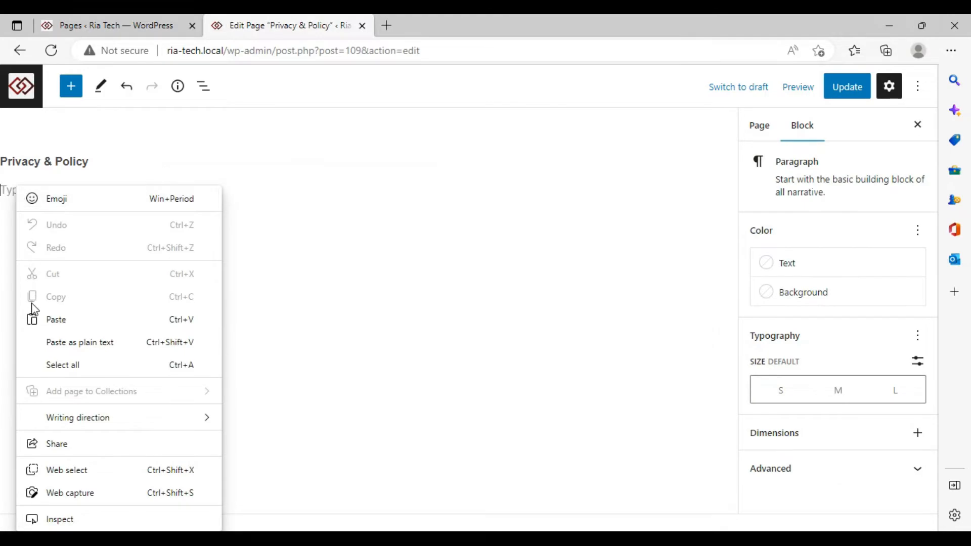
{"action": "left_click", "coordinate": [43, 320]}
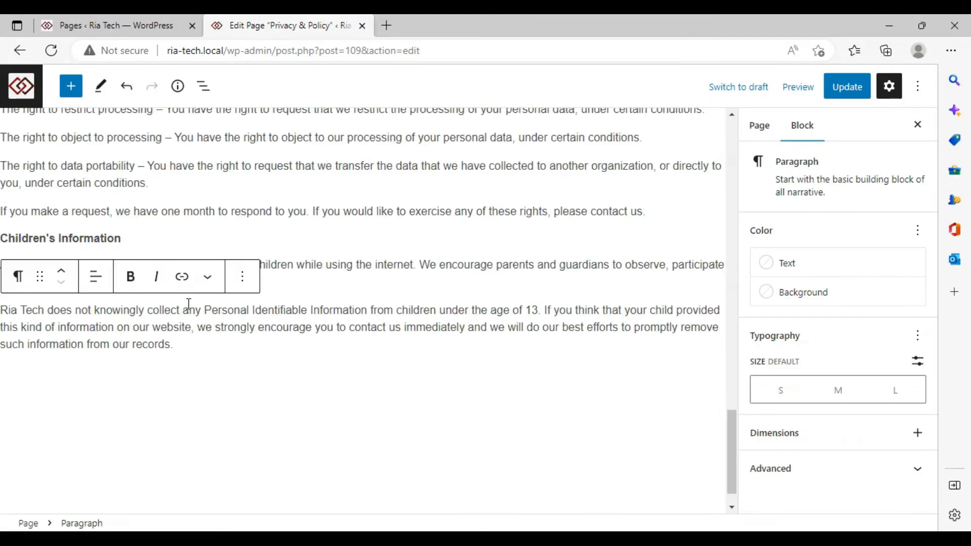
{"action": "scroll", "coordinate": [188, 303], "scroll_direction": "up", "scroll_amount": 20}
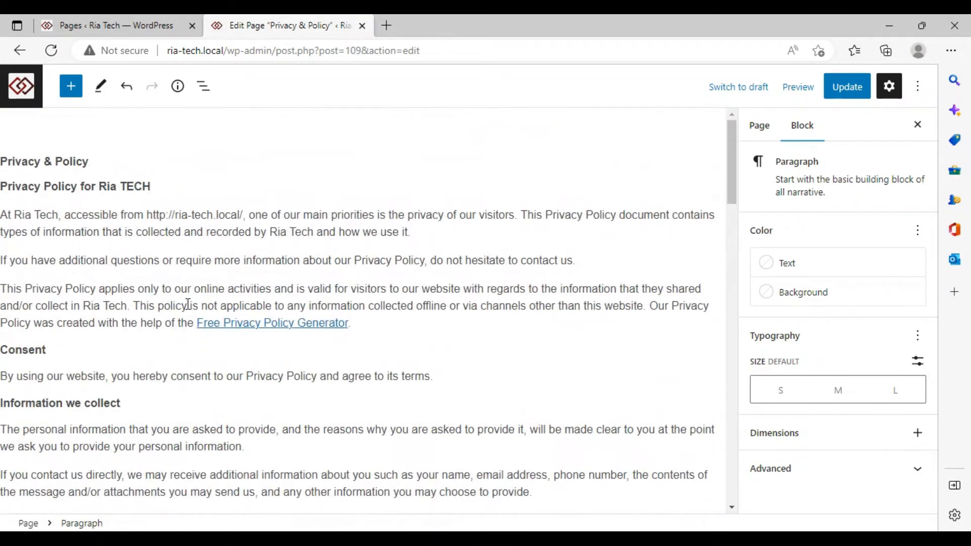
{"action": "left_click", "coordinate": [847, 94]}
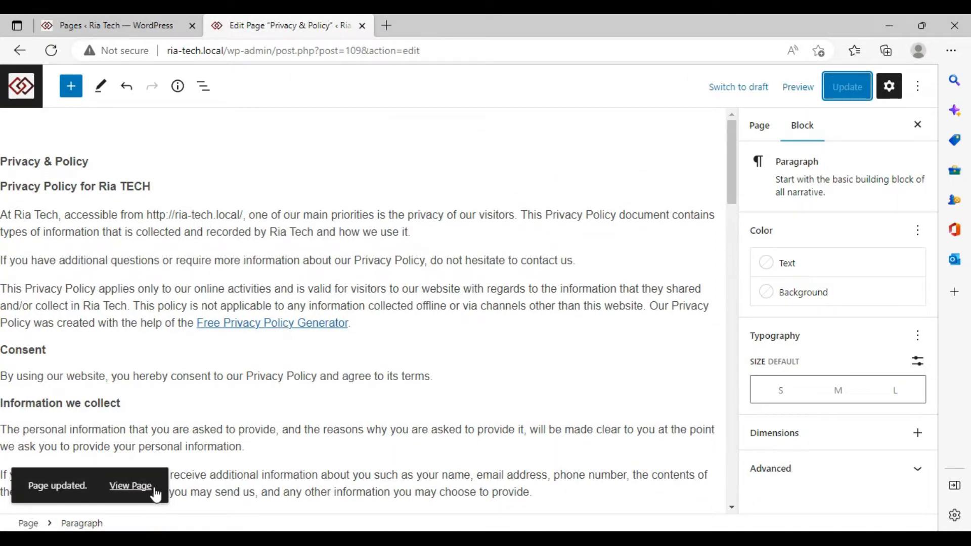
{"action": "left_click", "coordinate": [139, 493]}
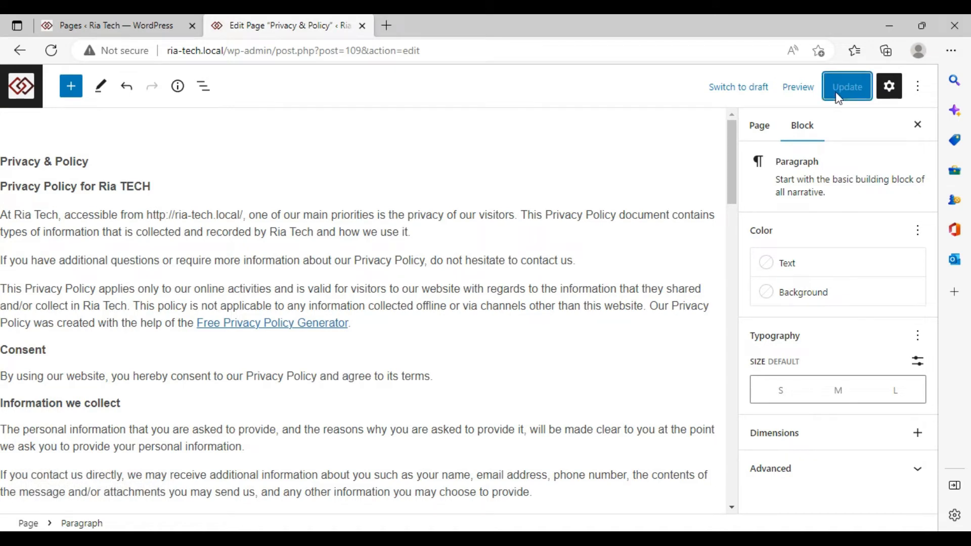
{"action": "left_click", "coordinate": [381, 193]}
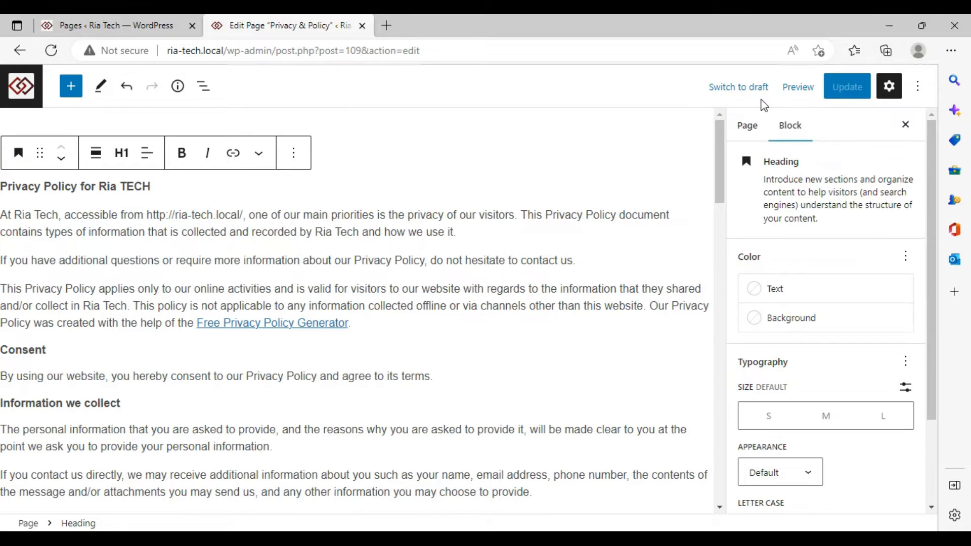
Preview the page at tablet and mobile widths, then return to desktop view
{"action": "left_click", "coordinate": [799, 96]}
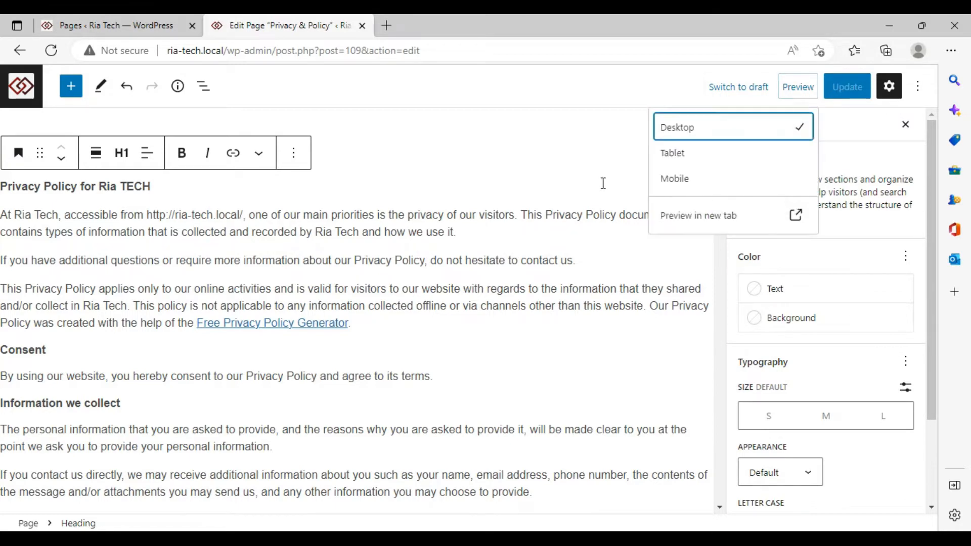
{"action": "left_click", "coordinate": [689, 160]}
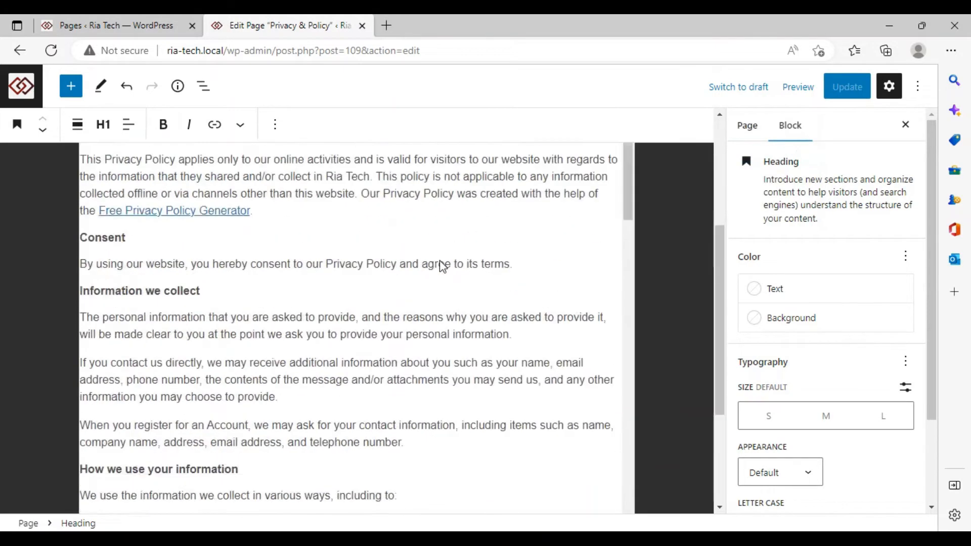
{"action": "left_click", "coordinate": [795, 96]}
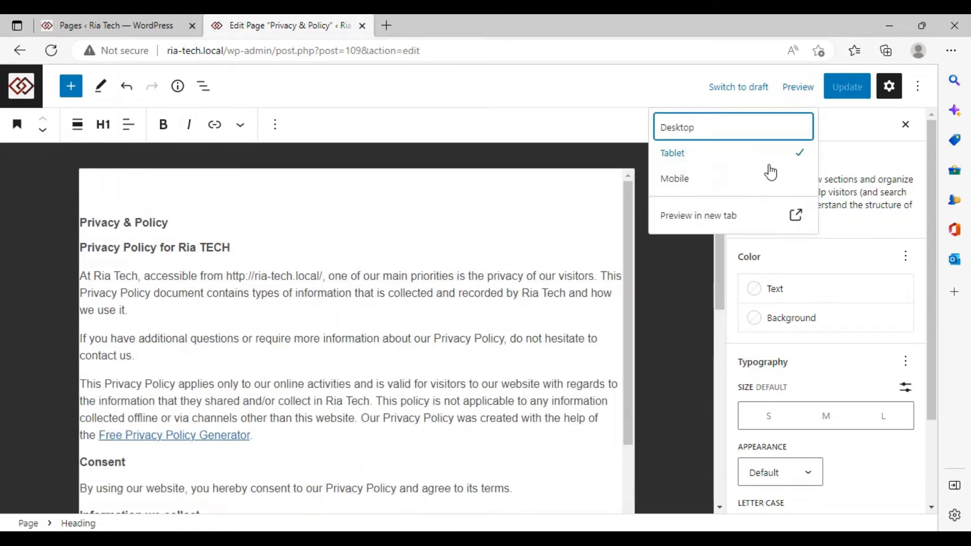
{"action": "left_click", "coordinate": [728, 183]}
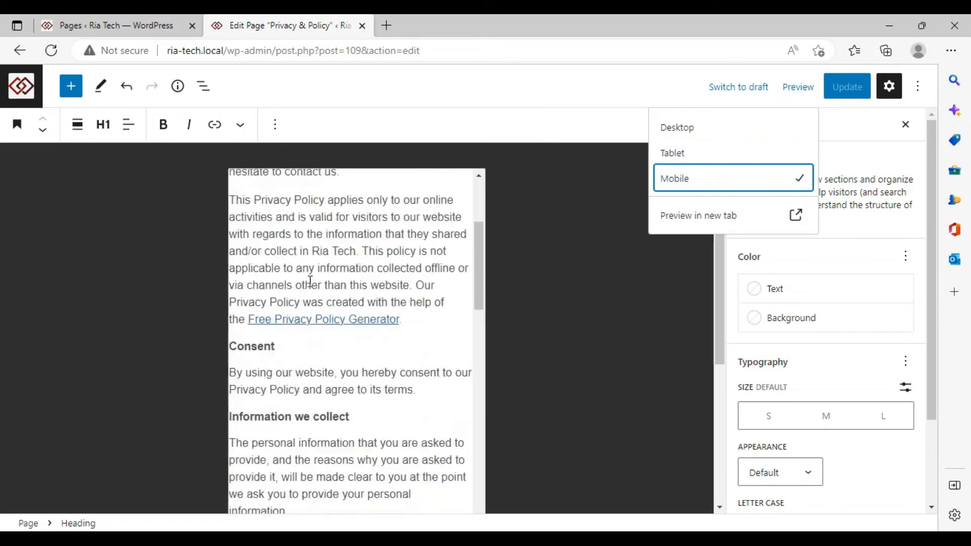
{"action": "left_click", "coordinate": [742, 127]}
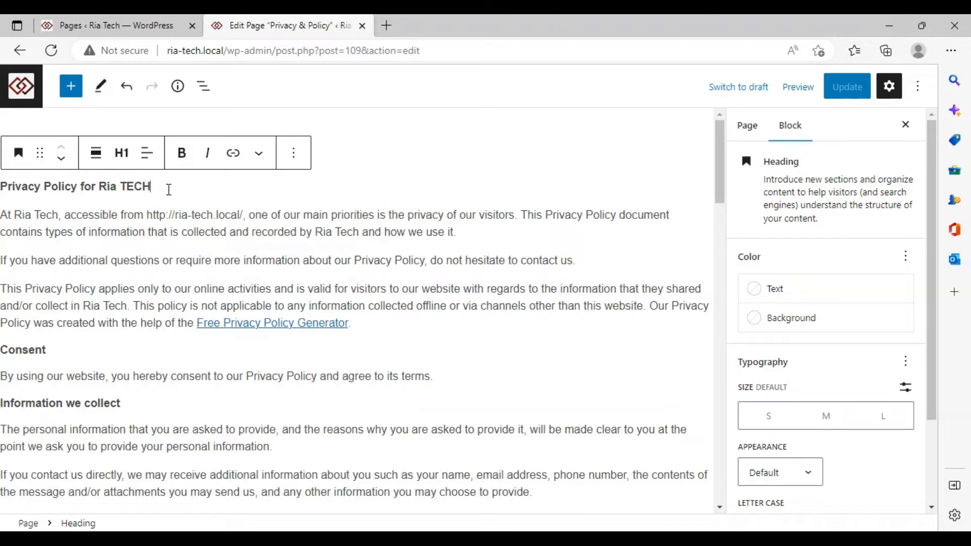
Add a comma, update the page, and open the published page in a new tab
{"action": "type", "text": ","}
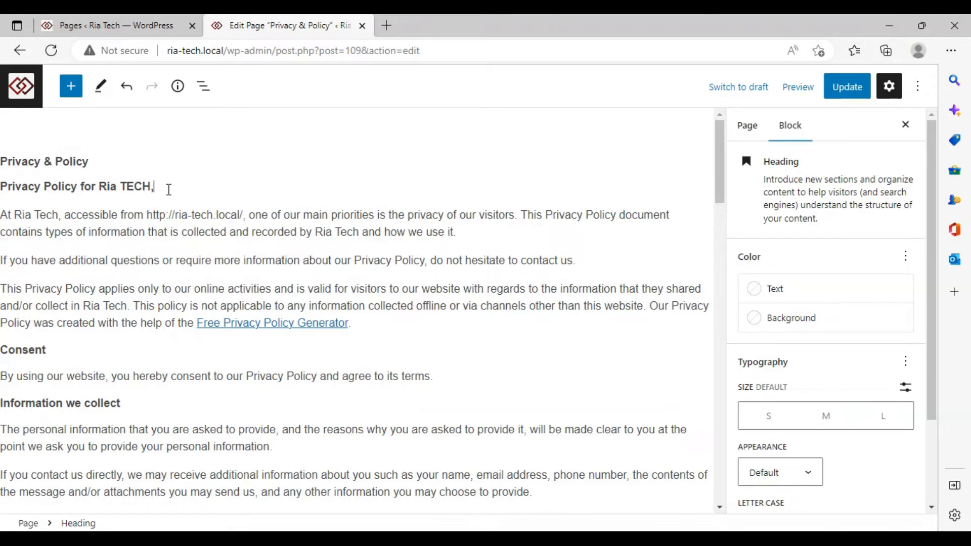
{"action": "left_click", "coordinate": [841, 87]}
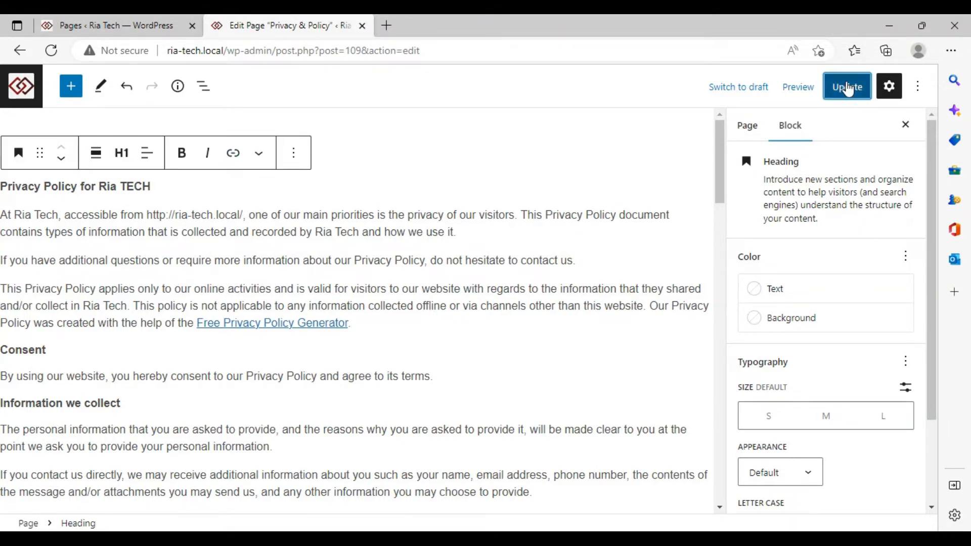
{"action": "right_click", "coordinate": [133, 486]}
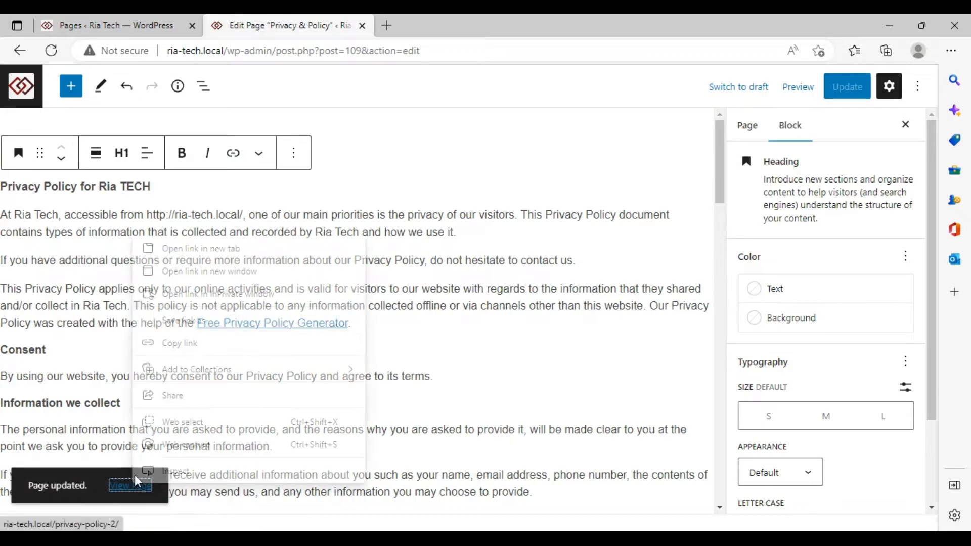
{"action": "left_click", "coordinate": [310, 249]}
{"action": "left_click", "coordinate": [387, 24]}
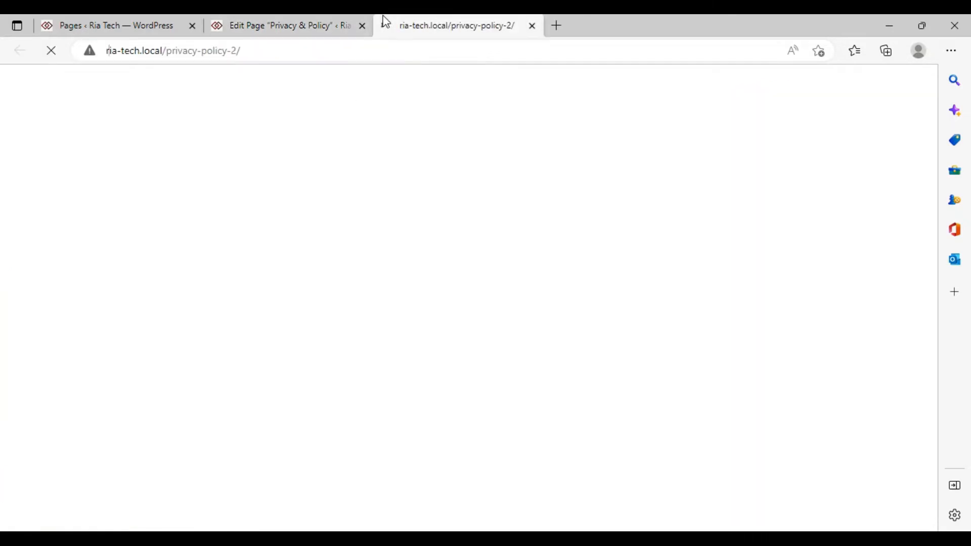
Scroll through the full Ria TECH policy on the live page, then go back to the editor tab
{"action": "scroll", "coordinate": [337, 373], "scroll_direction": "down", "scroll_amount": 3}
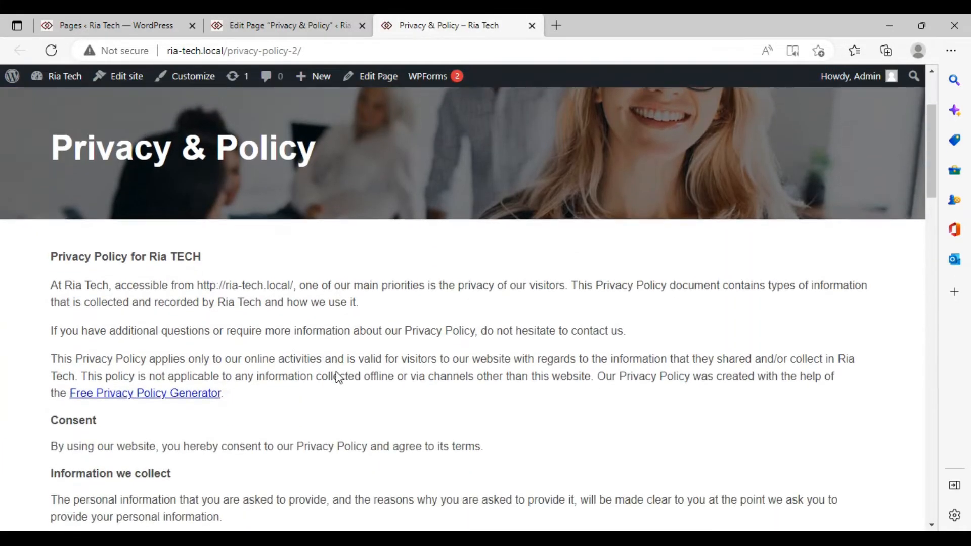
{"action": "scroll", "coordinate": [451, 306], "scroll_direction": "down", "scroll_amount": 15}
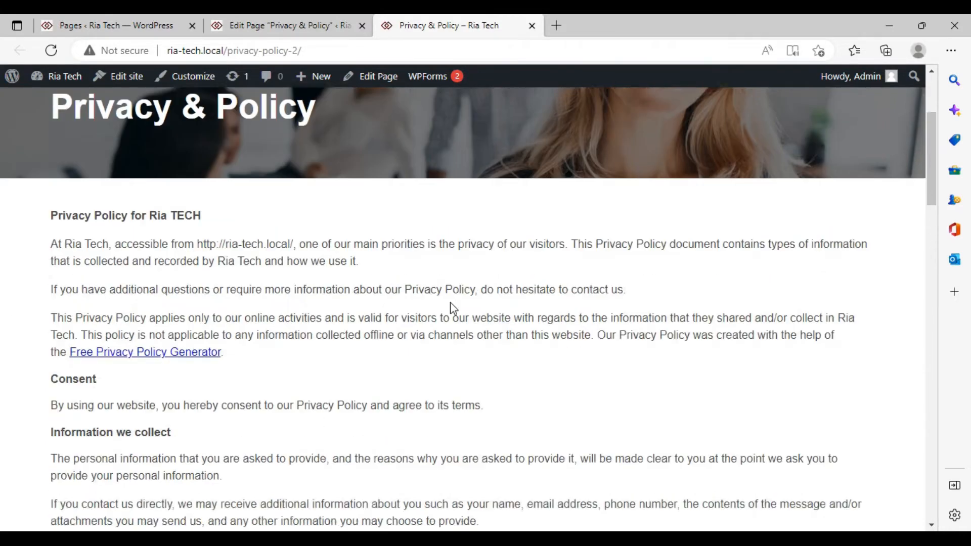
{"action": "scroll", "coordinate": [452, 307], "scroll_direction": "down", "scroll_amount": 8}
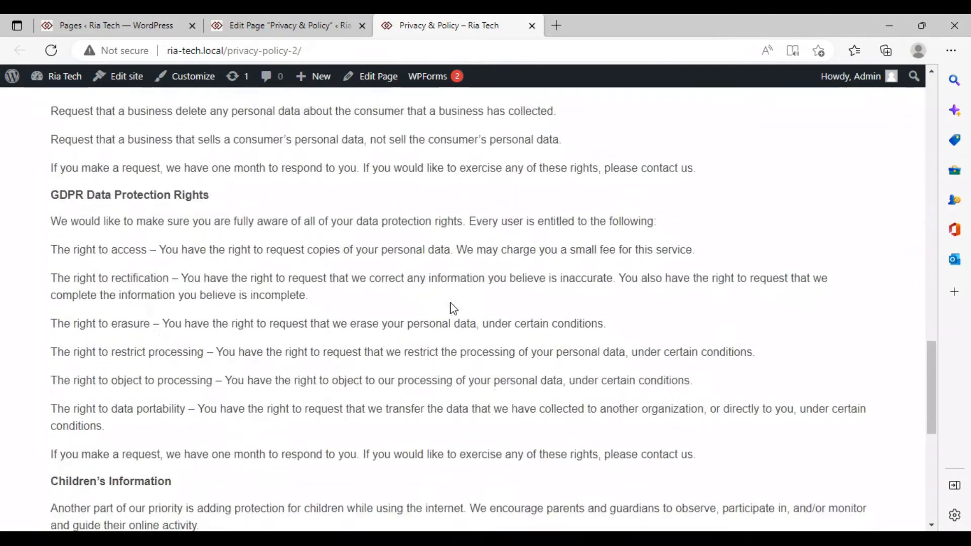
{"action": "scroll", "coordinate": [453, 308], "scroll_direction": "down", "scroll_amount": 7}
{"action": "scroll", "coordinate": [451, 309], "scroll_direction": "up", "scroll_amount": 5}
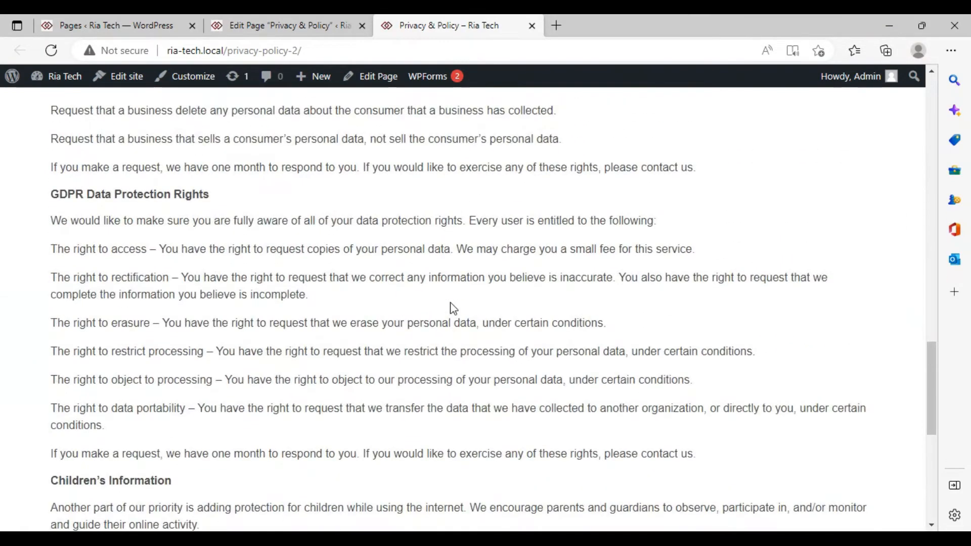
{"action": "scroll", "coordinate": [452, 308], "scroll_direction": "up", "scroll_amount": 3}
{"action": "scroll", "coordinate": [453, 308], "scroll_direction": "up", "scroll_amount": 4}
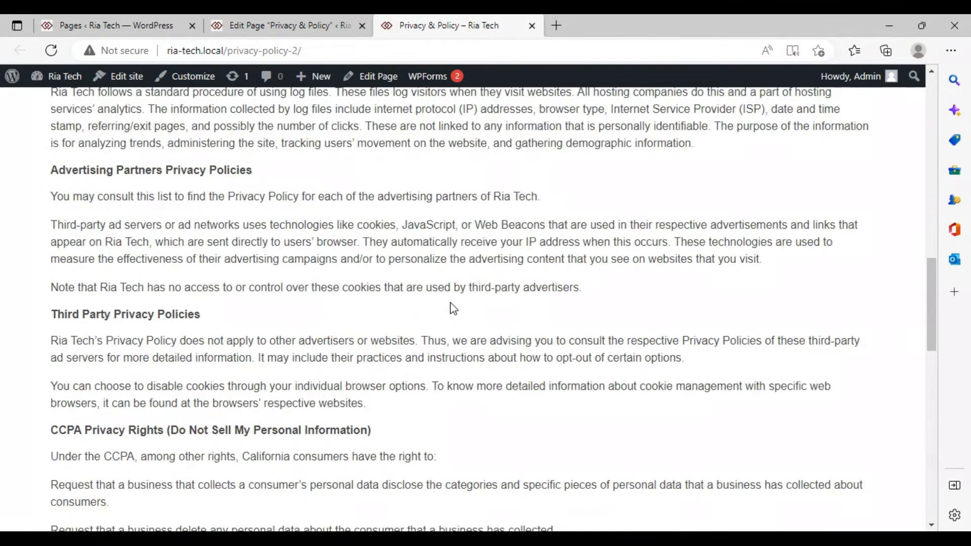
{"action": "scroll", "coordinate": [453, 308], "scroll_direction": "up", "scroll_amount": 7}
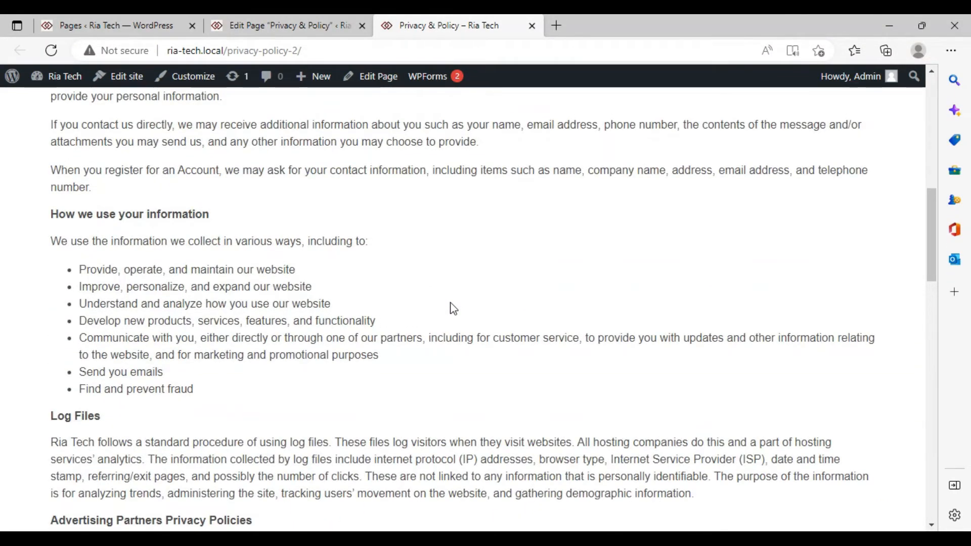
{"action": "scroll", "coordinate": [453, 308], "scroll_direction": "up", "scroll_amount": 4}
{"action": "scroll", "coordinate": [452, 309], "scroll_direction": "up", "scroll_amount": 5}
{"action": "scroll", "coordinate": [451, 304], "scroll_direction": "down", "scroll_amount": 3}
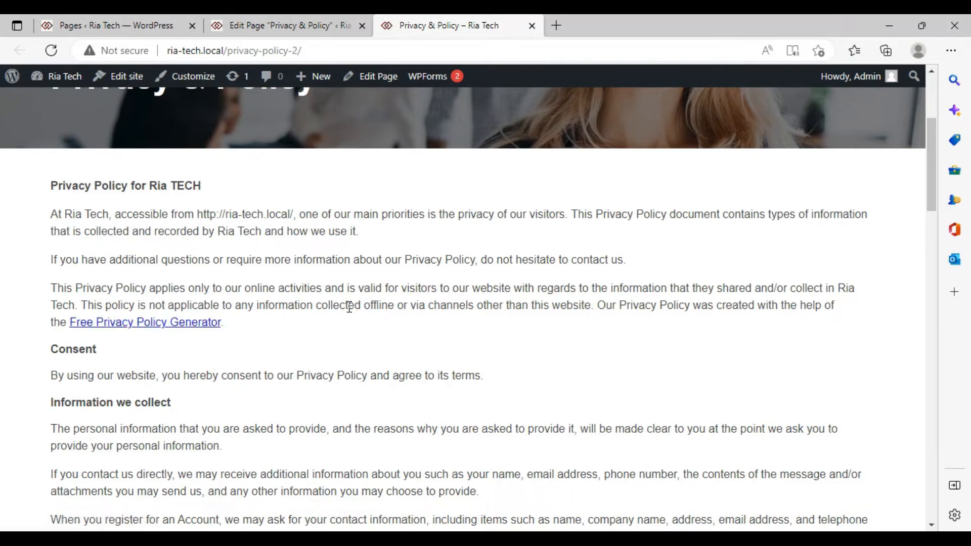
{"action": "scroll", "coordinate": [350, 306], "scroll_direction": "down", "scroll_amount": 1}
{"action": "scroll", "coordinate": [350, 306], "scroll_direction": "down", "scroll_amount": 13}
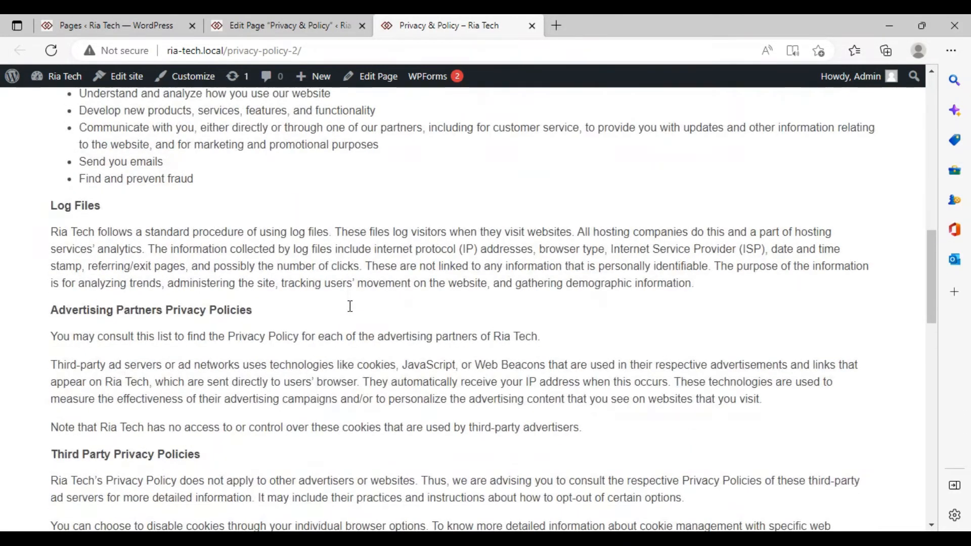
{"action": "scroll", "coordinate": [352, 311], "scroll_direction": "down", "scroll_amount": 12}
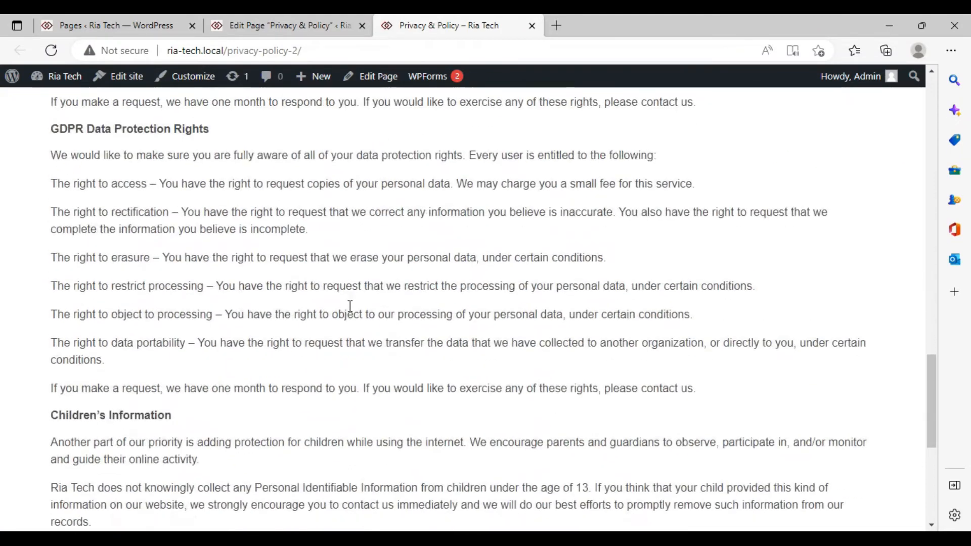
{"action": "scroll", "coordinate": [352, 312], "scroll_direction": "up", "scroll_amount": 4}
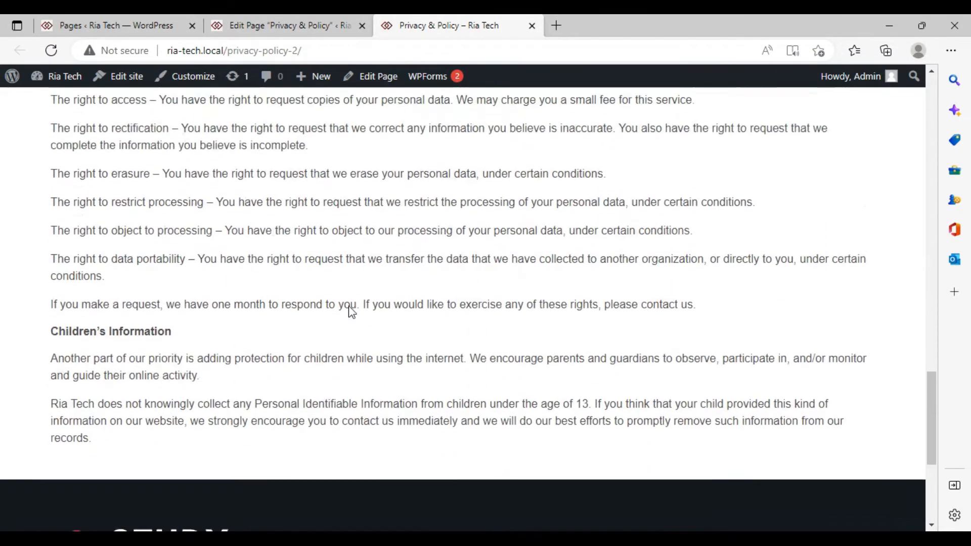
{"action": "scroll", "coordinate": [352, 311], "scroll_direction": "up", "scroll_amount": 12}
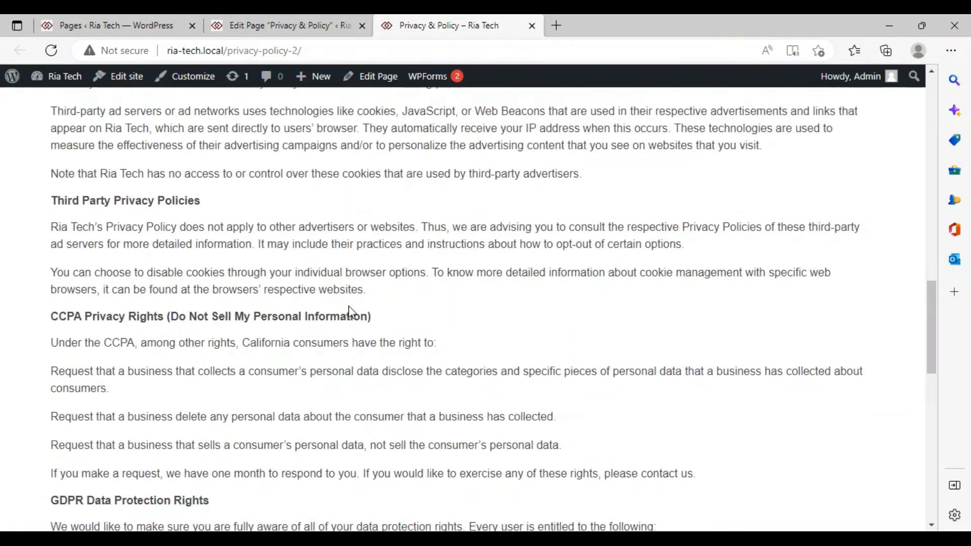
{"action": "left_click", "coordinate": [277, 27]}
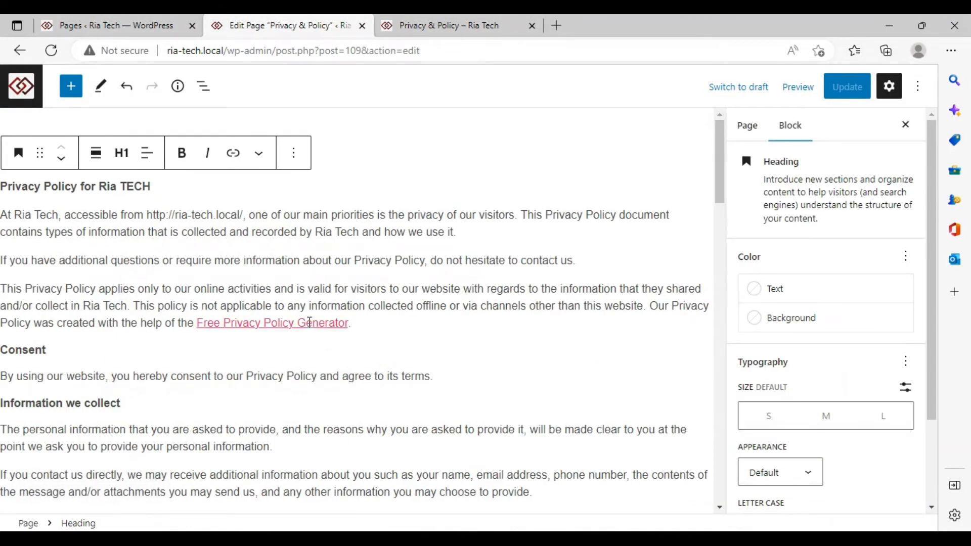
Delete the closing sentence crediting the Free Privacy Policy Generator
{"action": "left_click", "coordinate": [310, 322]}
{"action": "left_click", "coordinate": [380, 319]}
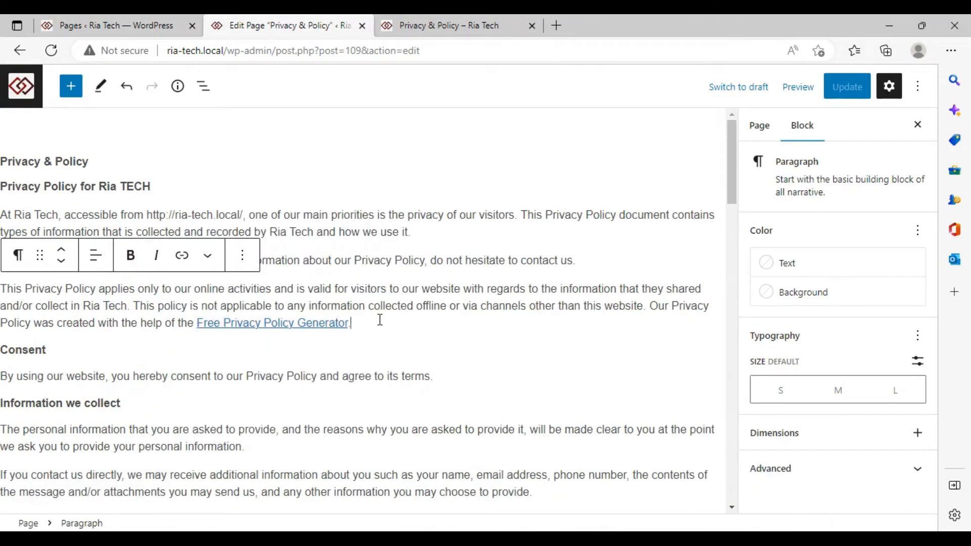
{"action": "key", "text": "BackSpace"}
{"action": "key", "text": "BackSpace"}
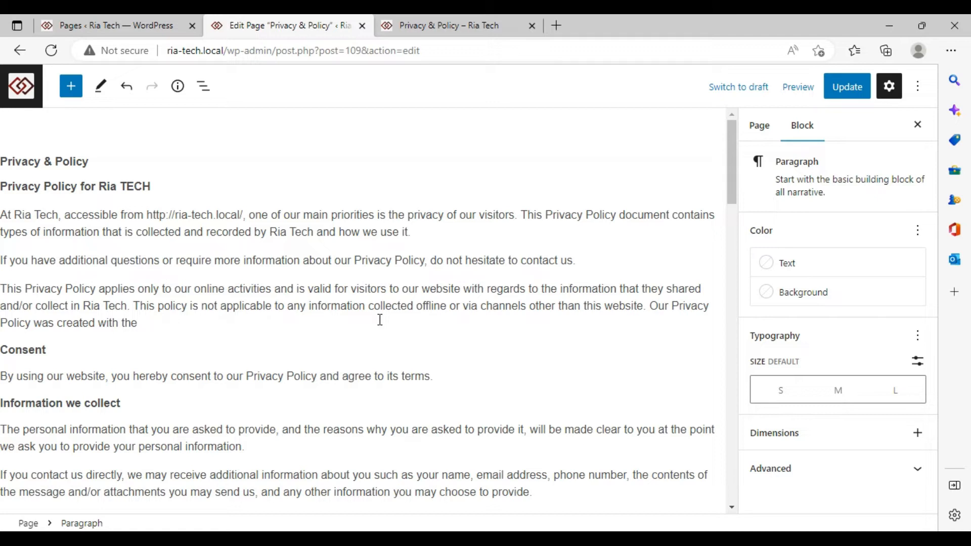
{"action": "key", "text": "BackSpace"}
{"action": "key", "text": "BackSpace"}
{"action": "key", "text": "BackSpace"}
{"action": "key", "text": "BackSpace"}
{"action": "key", "text": "BackSpace"}
{"action": "key", "text": "BackSpace"}
{"action": "key", "text": "BackSpace"}
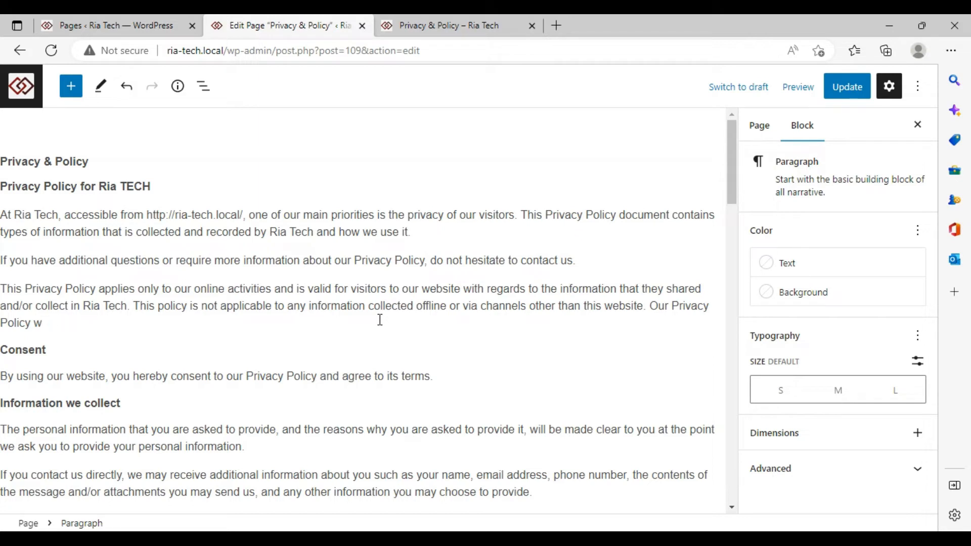
{"action": "key", "text": "BackSpace"}
{"action": "key", "text": "BackSpace"}
{"action": "key", "text": "BackSpace"}
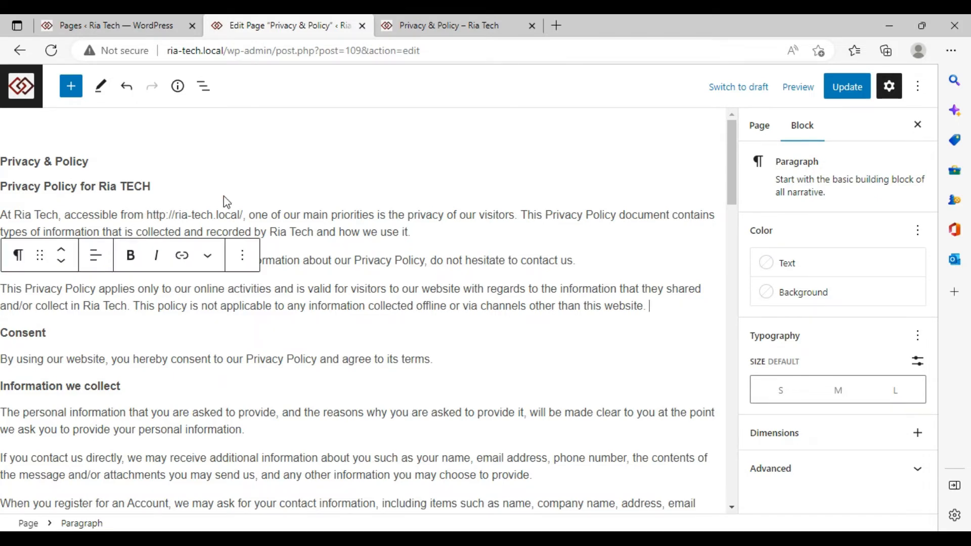
Update the edited Privacy & Policy page and switch to its live tab
{"action": "scroll", "coordinate": [410, 212], "scroll_direction": "down", "scroll_amount": 5}
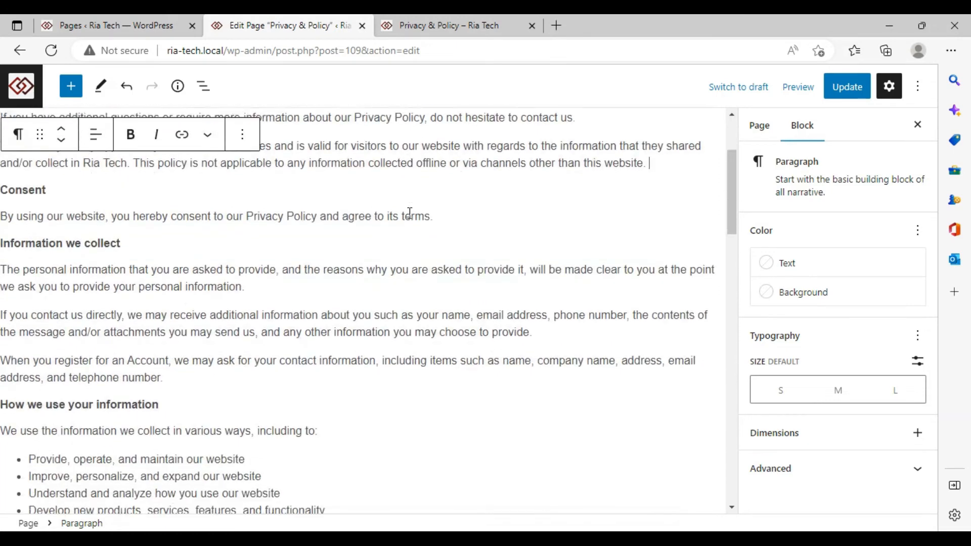
{"action": "scroll", "coordinate": [214, 212], "scroll_direction": "up", "scroll_amount": 4}
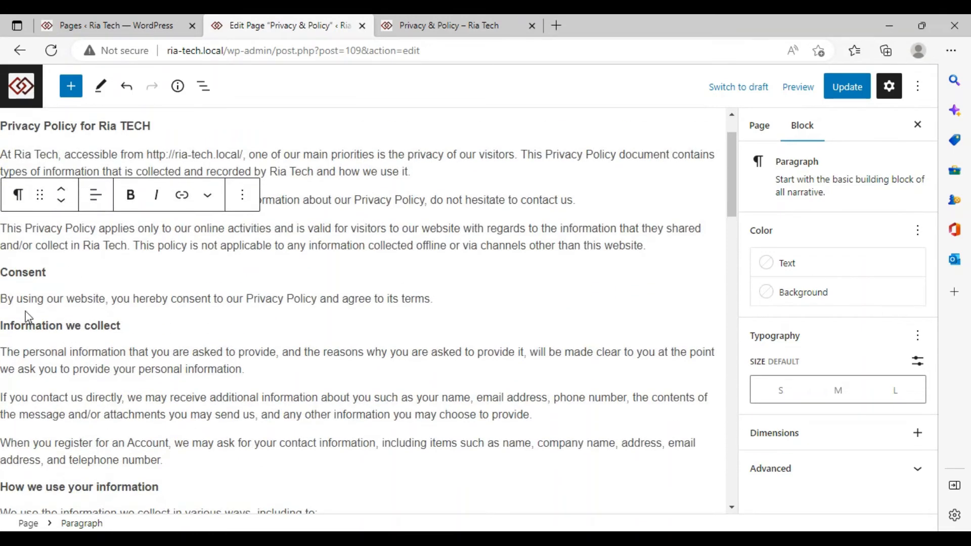
{"action": "scroll", "coordinate": [202, 315], "scroll_direction": "down", "scroll_amount": 4}
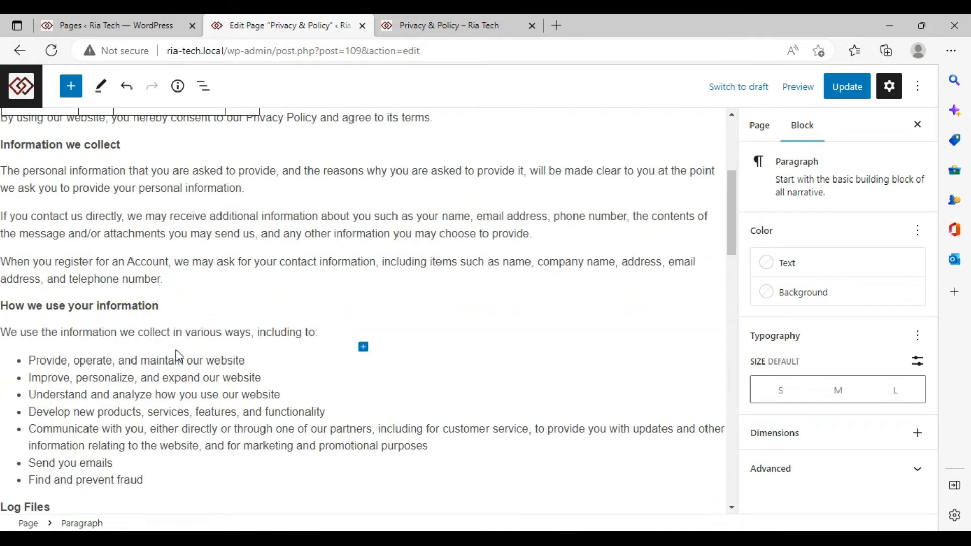
{"action": "scroll", "coordinate": [180, 357], "scroll_direction": "down", "scroll_amount": 4}
{"action": "scroll", "coordinate": [75, 339], "scroll_direction": "down", "scroll_amount": 3}
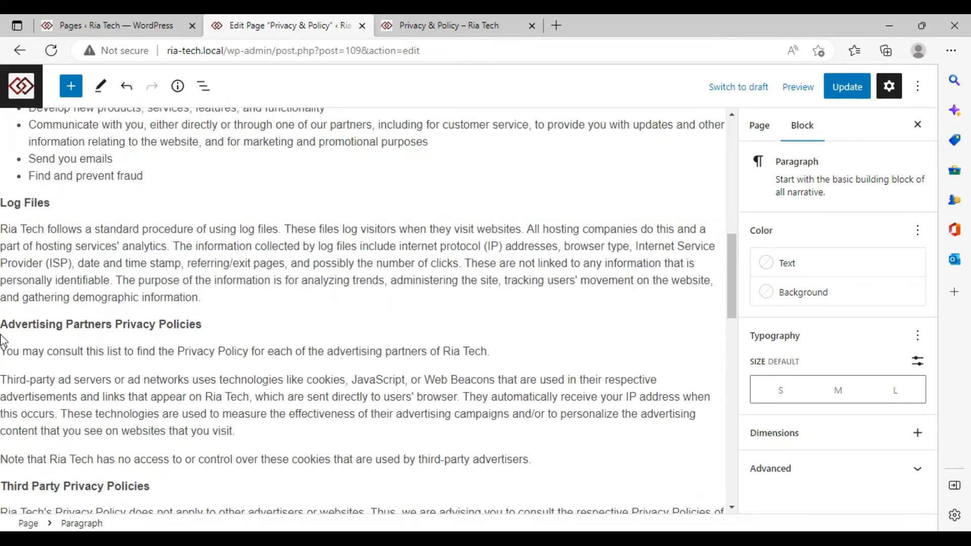
{"action": "scroll", "coordinate": [164, 344], "scroll_direction": "down", "scroll_amount": 4}
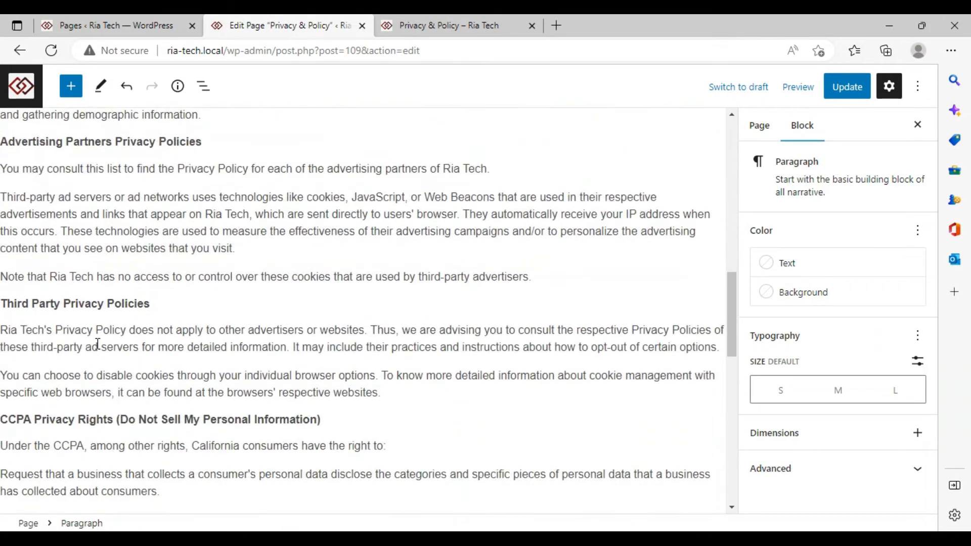
{"action": "scroll", "coordinate": [129, 310], "scroll_direction": "down", "scroll_amount": 4}
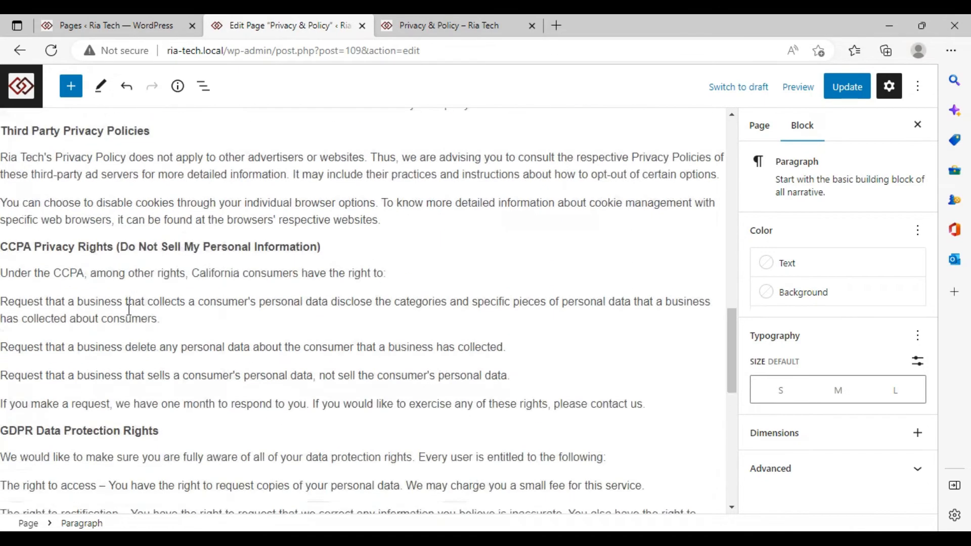
{"action": "scroll", "coordinate": [147, 252], "scroll_direction": "down", "scroll_amount": 8}
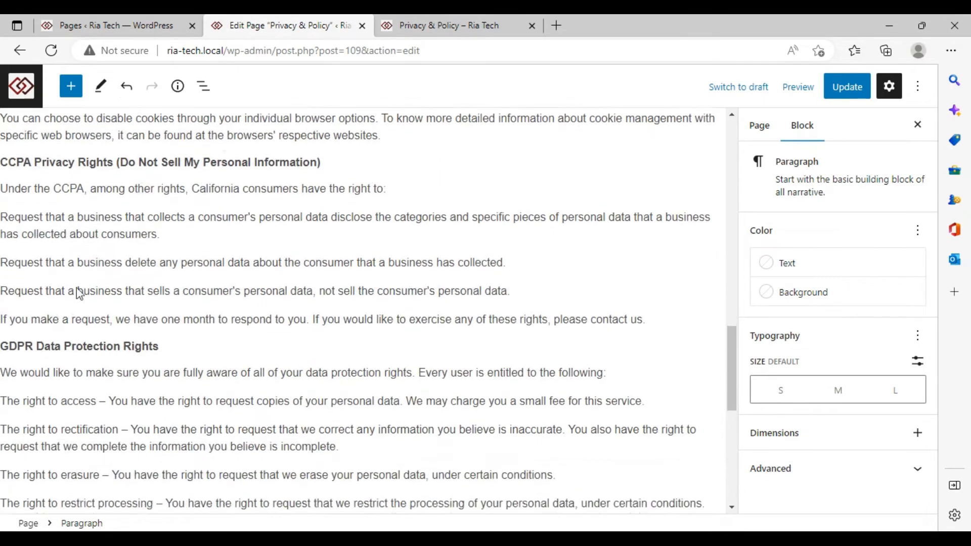
{"action": "scroll", "coordinate": [83, 296], "scroll_direction": "down", "scroll_amount": 3}
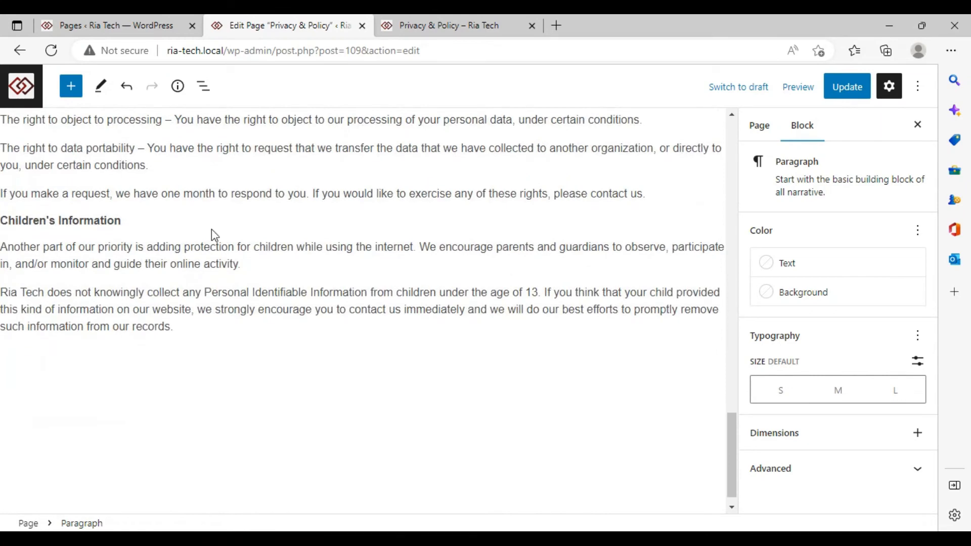
{"action": "left_click", "coordinate": [869, 94]}
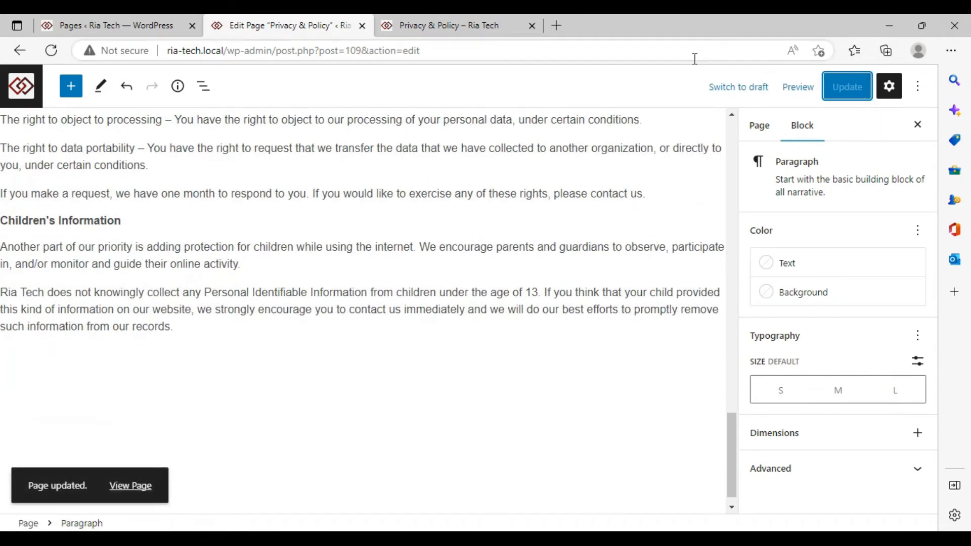
{"action": "left_click", "coordinate": [430, 27]}
Reload the live page to check the edits, then test the header's Privacy policy link
{"action": "left_click", "coordinate": [51, 50]}
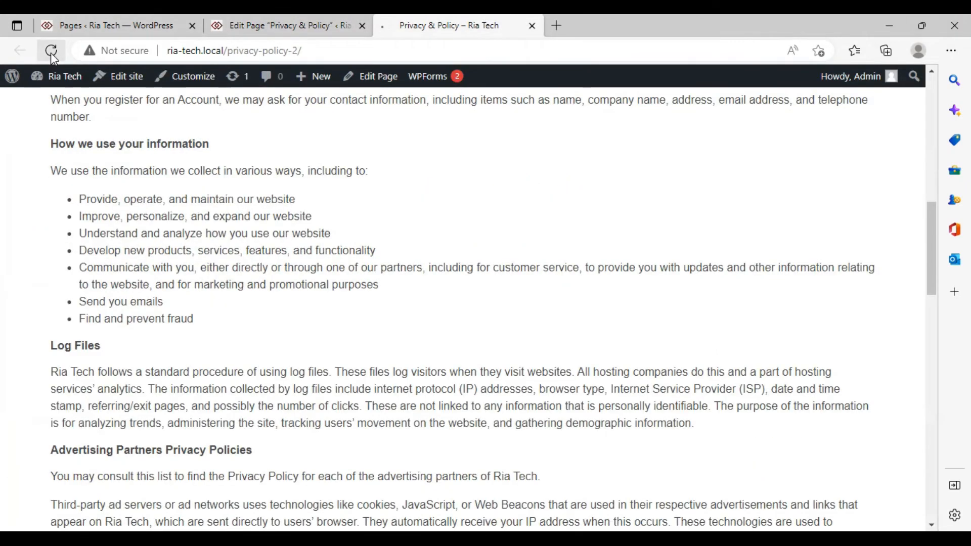
{"action": "scroll", "coordinate": [132, 145], "scroll_direction": "up", "scroll_amount": 9}
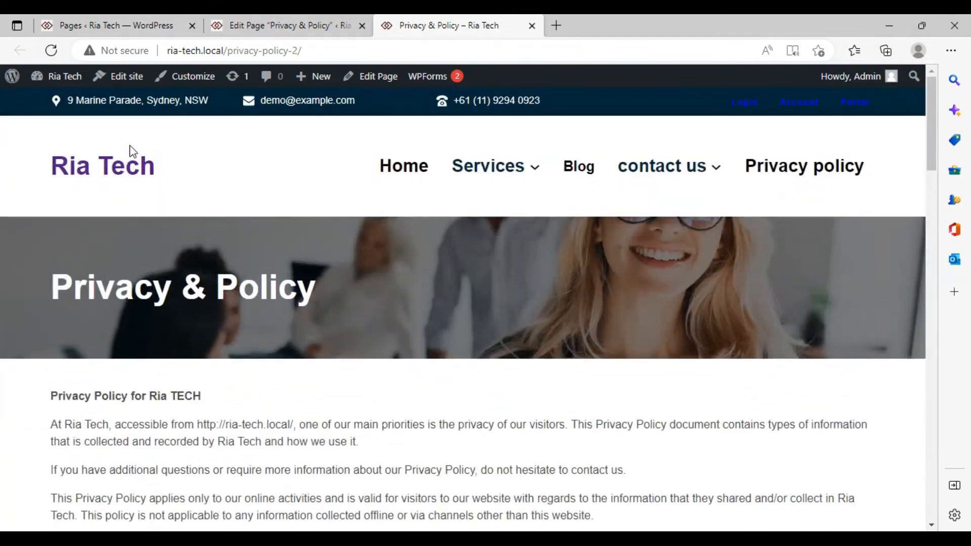
{"action": "scroll", "coordinate": [130, 146], "scroll_direction": "down", "scroll_amount": 8}
{"action": "scroll", "coordinate": [130, 147], "scroll_direction": "up", "scroll_amount": 4}
{"action": "scroll", "coordinate": [132, 151], "scroll_direction": "up", "scroll_amount": 5}
{"action": "left_click", "coordinate": [801, 168]}
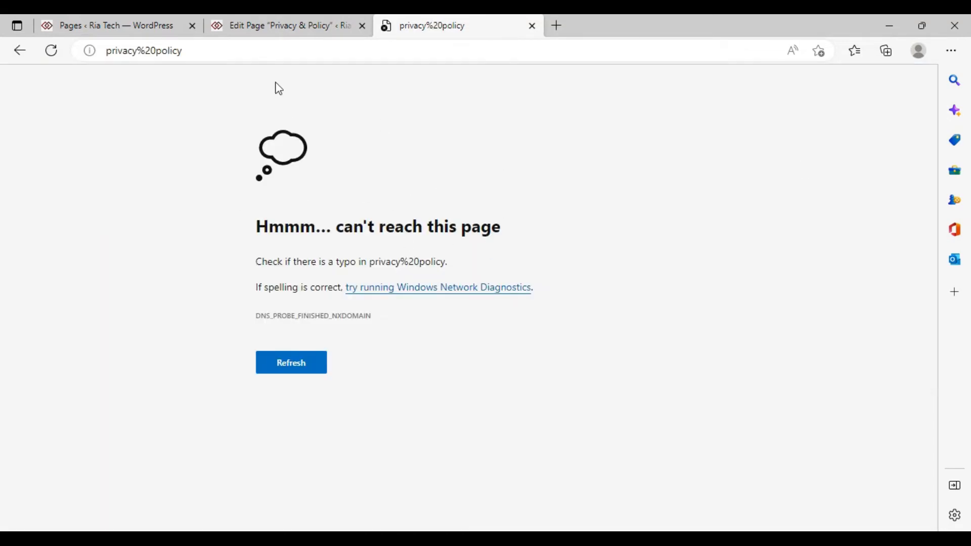
Return to the Privacy & Policy editor, then to the Pages list
{"action": "left_click", "coordinate": [209, 21]}
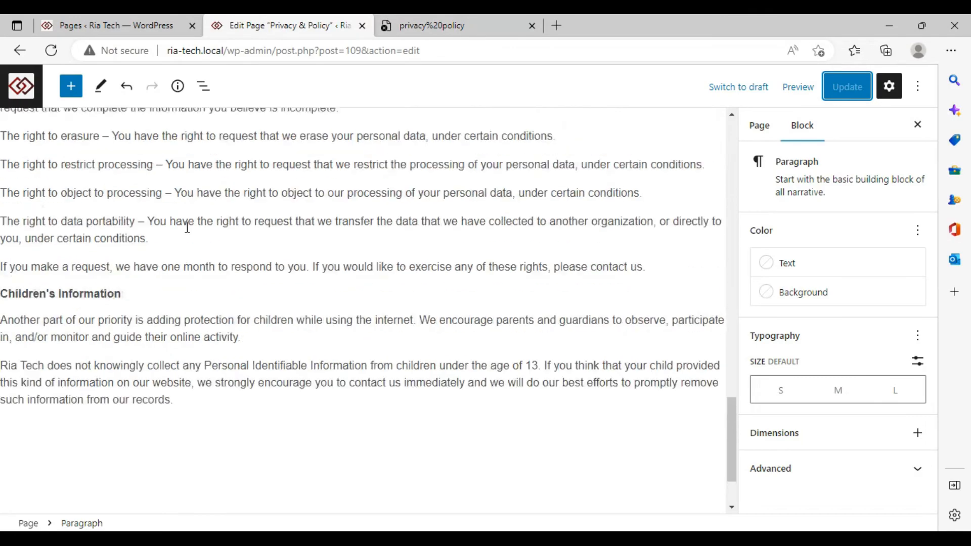
{"action": "scroll", "coordinate": [187, 227], "scroll_direction": "up", "scroll_amount": 20}
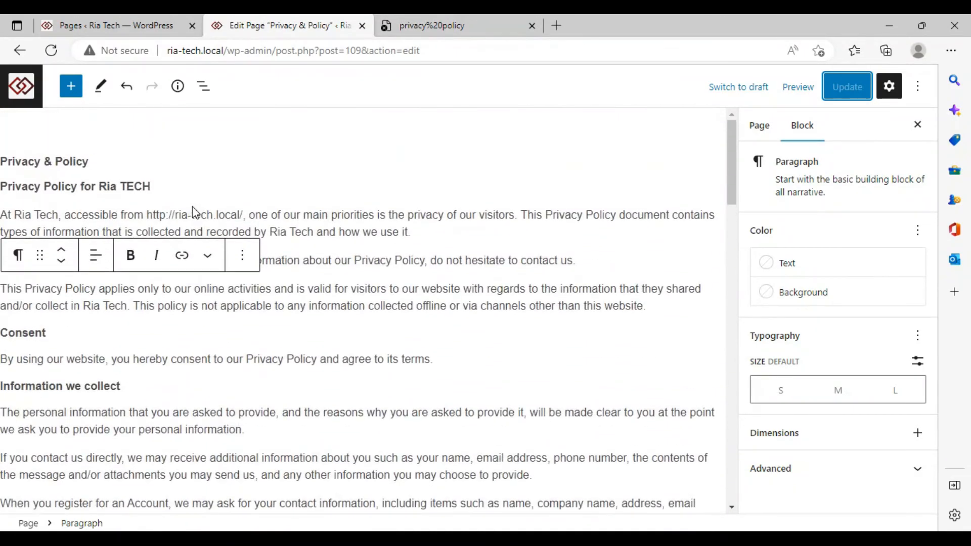
{"action": "left_click", "coordinate": [116, 25]}
Open the live site in a new tab and launch the site editor for the homepage template
{"action": "mouse_move", "coordinate": [60, 77]}
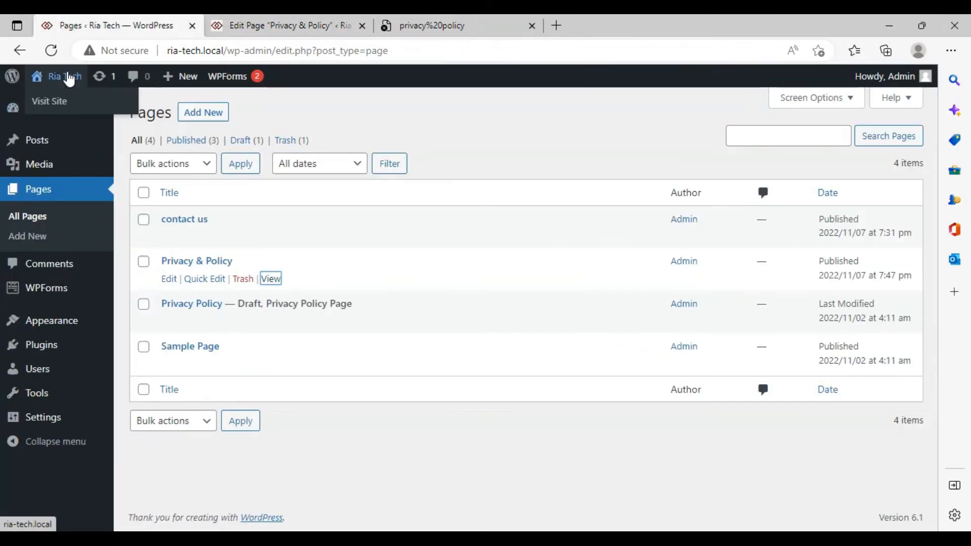
{"action": "right_click", "coordinate": [55, 101]}
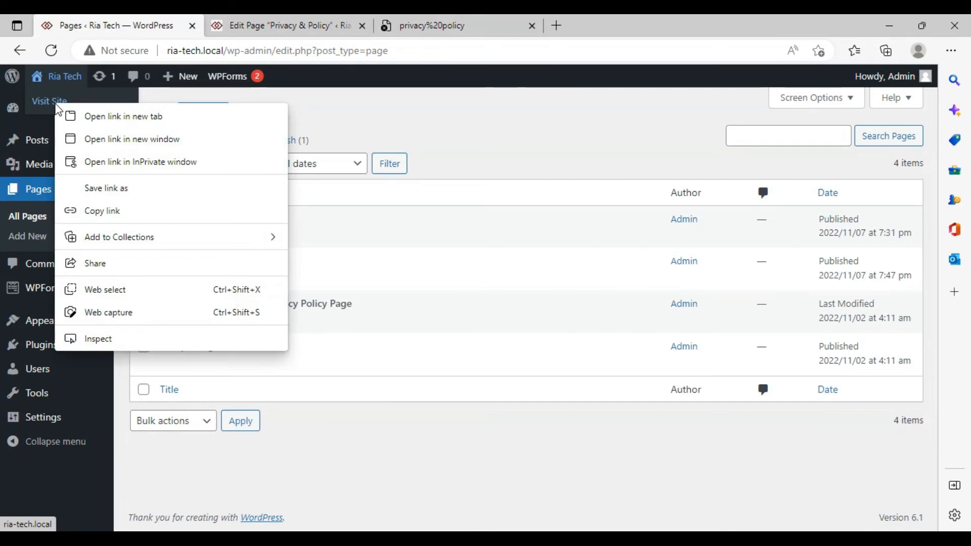
{"action": "left_click", "coordinate": [114, 116]}
{"action": "left_click", "coordinate": [601, 23]}
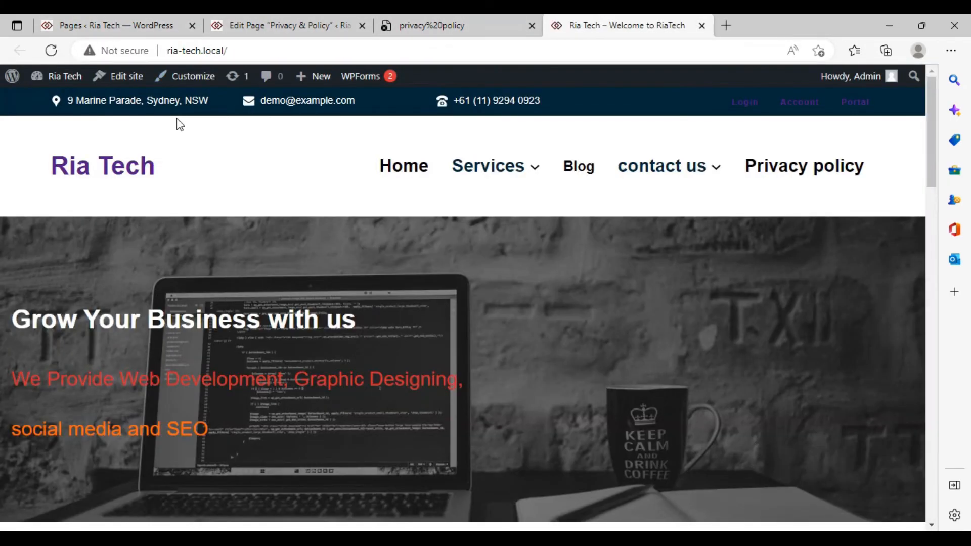
{"action": "left_click", "coordinate": [99, 81]}
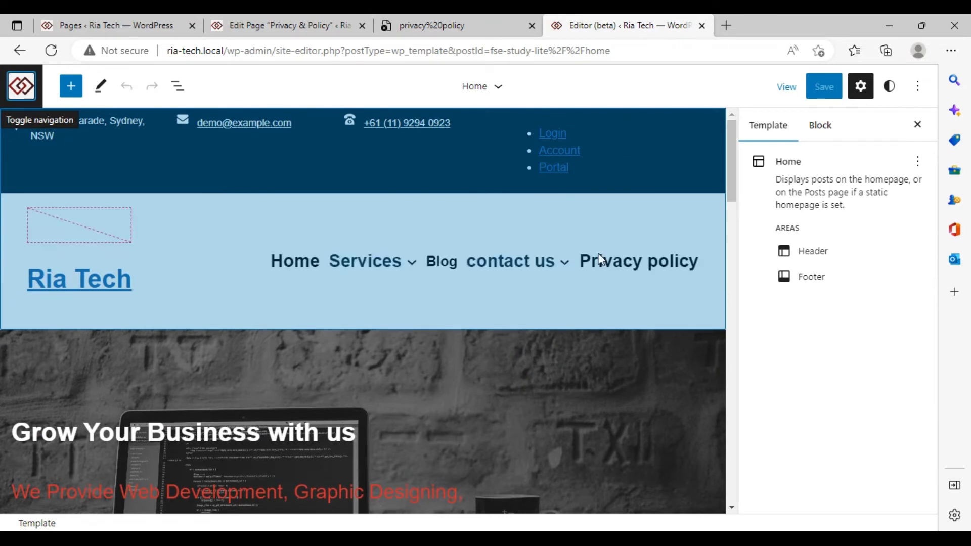
Relink the header's Privacy policy menu item from privacy%20policy to the Privacy & Policy page
{"action": "left_click", "coordinate": [601, 260]}
{"action": "left_click", "coordinate": [636, 260]}
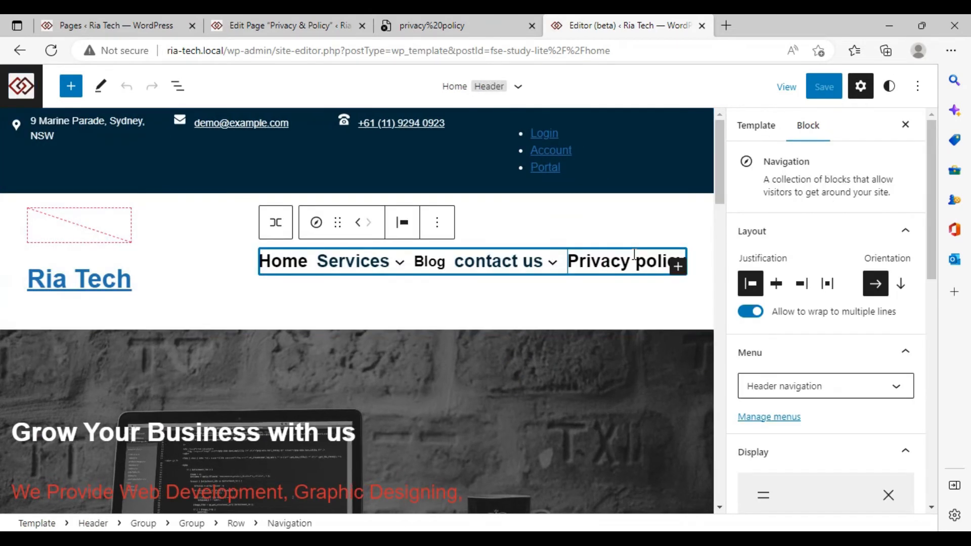
{"action": "left_click", "coordinate": [634, 258]}
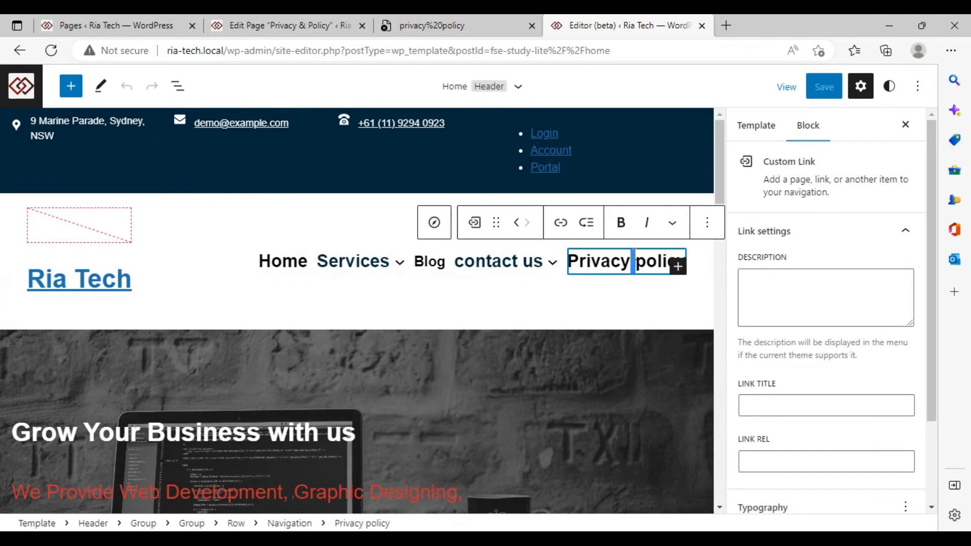
{"action": "left_click", "coordinate": [565, 230]}
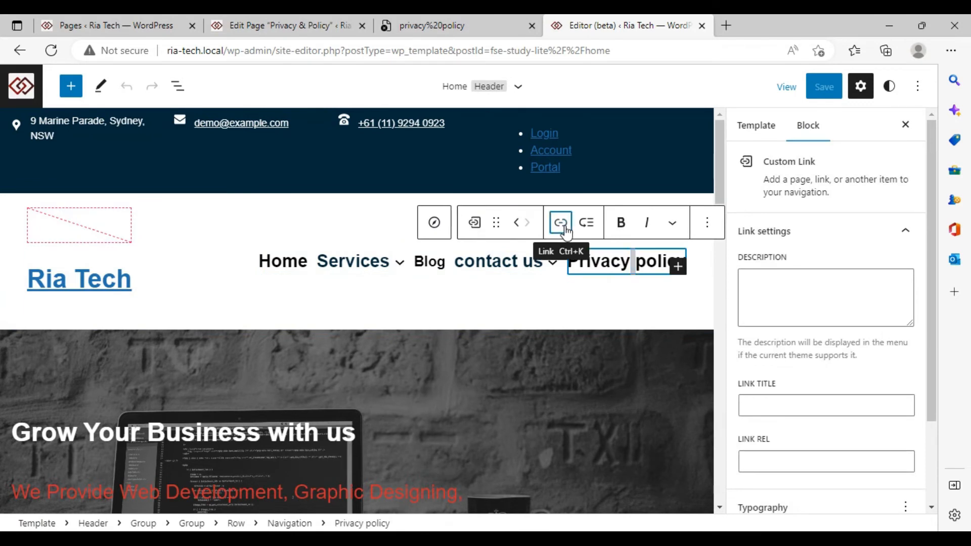
{"action": "left_click", "coordinate": [706, 300]}
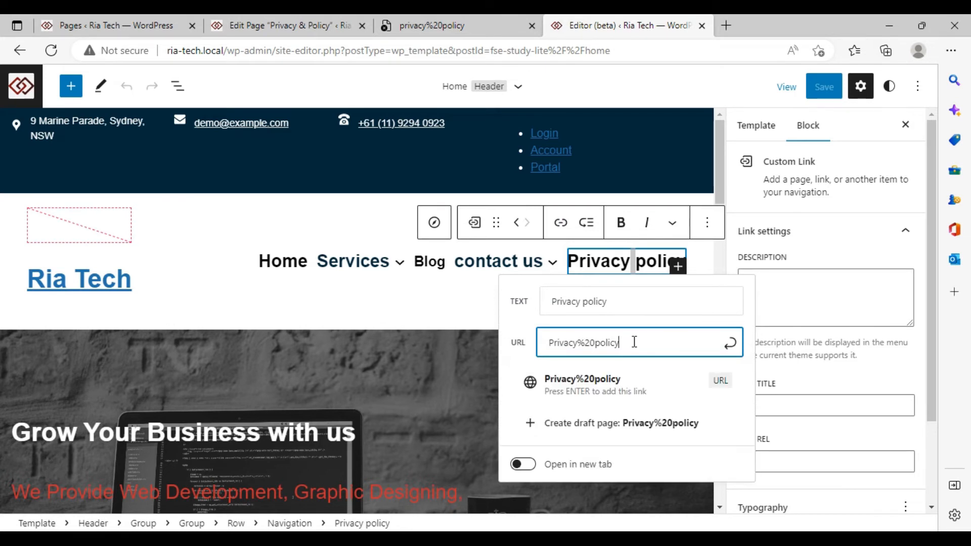
{"action": "key", "text": "BackSpace"}
{"action": "key", "text": "BackSpace"}
{"action": "key", "text": "BackSpace"}
{"action": "key", "text": "BackSpace"}
{"action": "key", "text": "BackSpace"}
{"action": "key", "text": "BackSpace"}
{"action": "key", "text": "BackSpace"}
{"action": "key", "text": "BackSpace"}
{"action": "key", "text": "BackSpace"}
{"action": "key", "text": "BackSpace"}
{"action": "key", "text": "BackSpace"}
{"action": "key", "text": "BackSpace"}
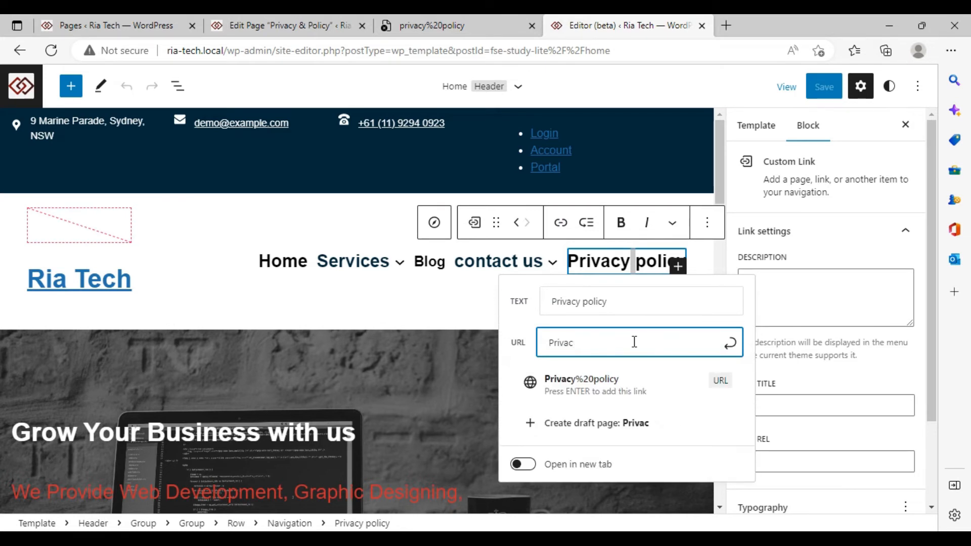
{"action": "type", "text": "pr"}
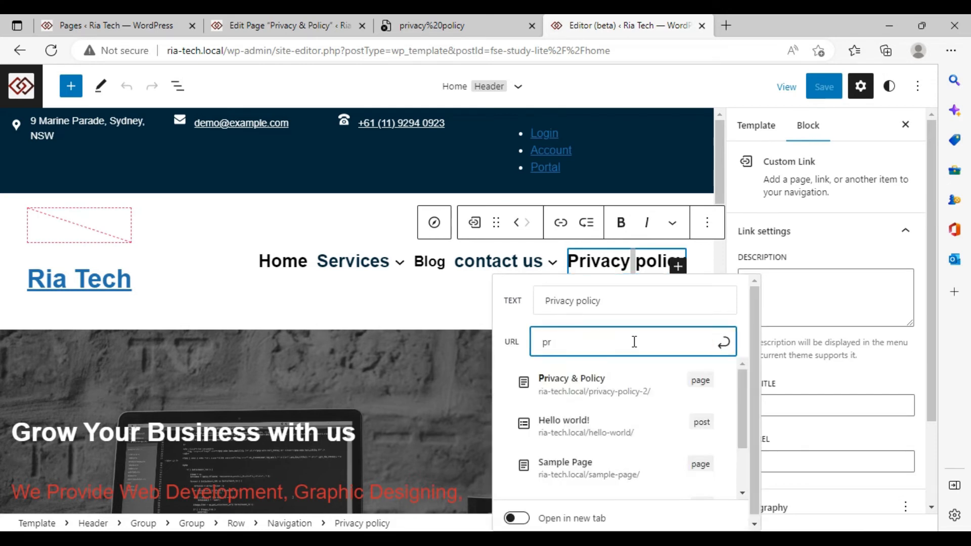
{"action": "left_click", "coordinate": [606, 404]}
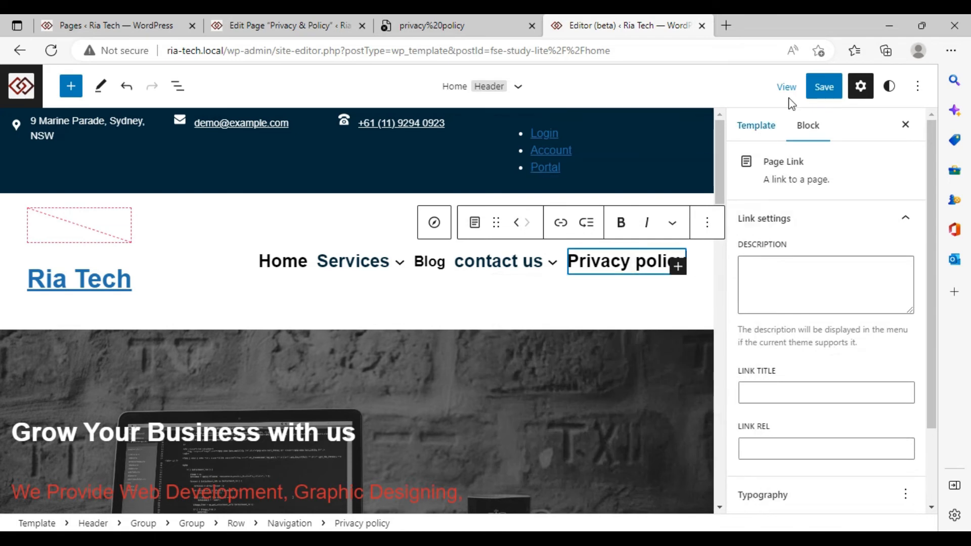
Save the site changes and close the broken privacy link tab
{"action": "left_click", "coordinate": [824, 92]}
{"action": "left_click", "coordinate": [831, 89]}
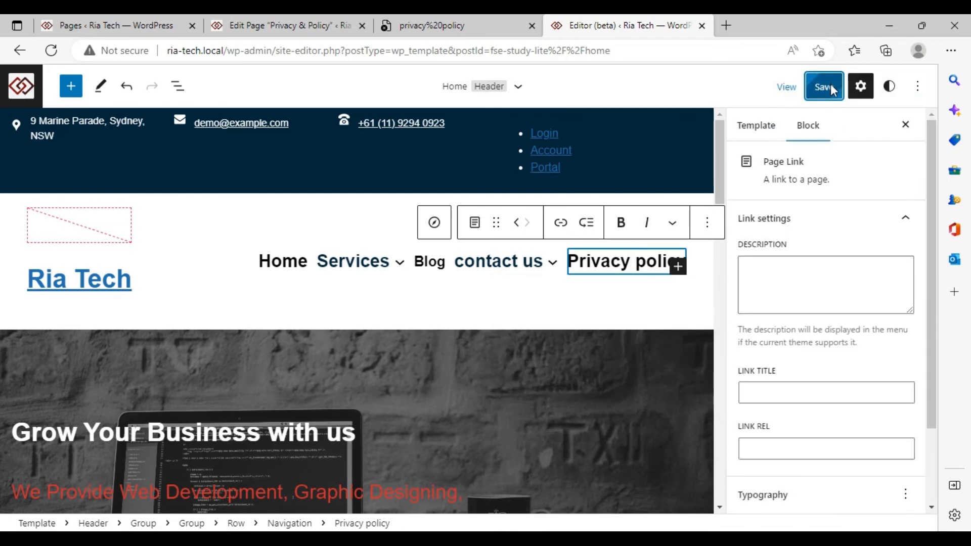
{"action": "left_click", "coordinate": [424, 21]}
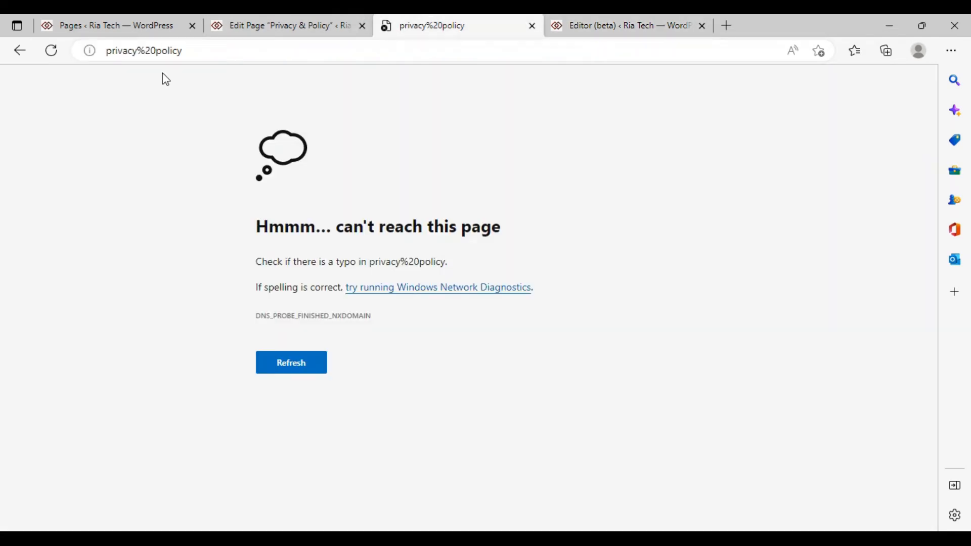
{"action": "left_click", "coordinate": [49, 54]}
{"action": "left_click", "coordinate": [531, 26]}
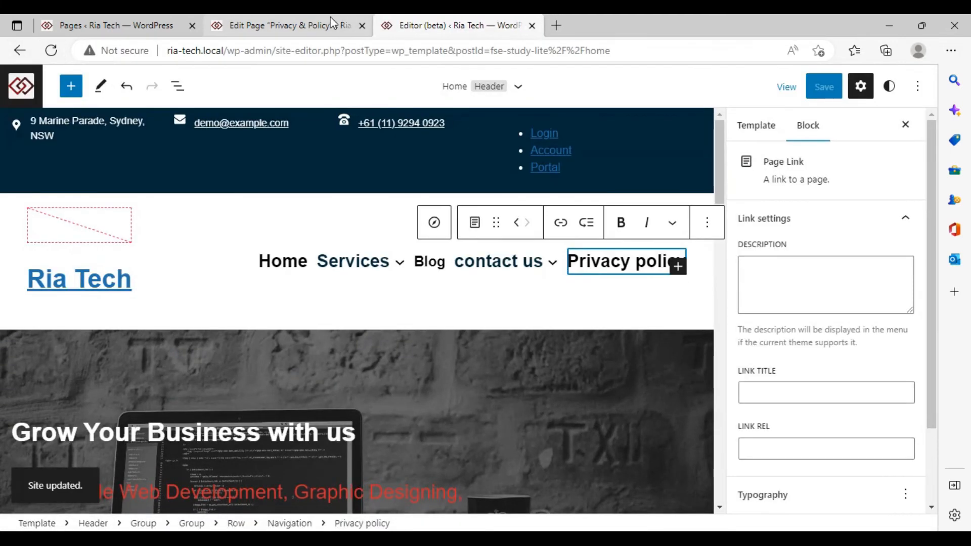
Go to the Pages list and open the live site homepage in a new tab
{"action": "left_click", "coordinate": [337, 23]}
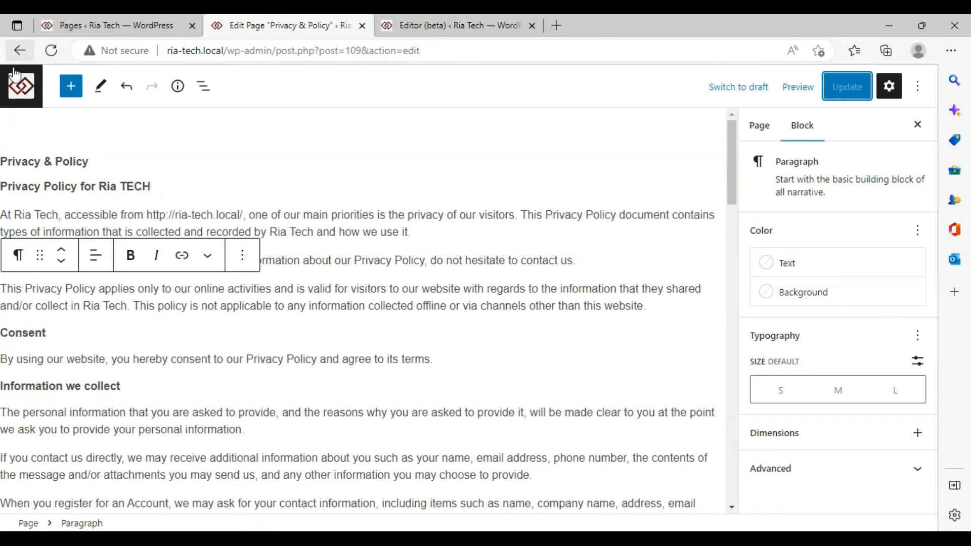
{"action": "left_click", "coordinate": [61, 24]}
{"action": "mouse_move", "coordinate": [51, 77]}
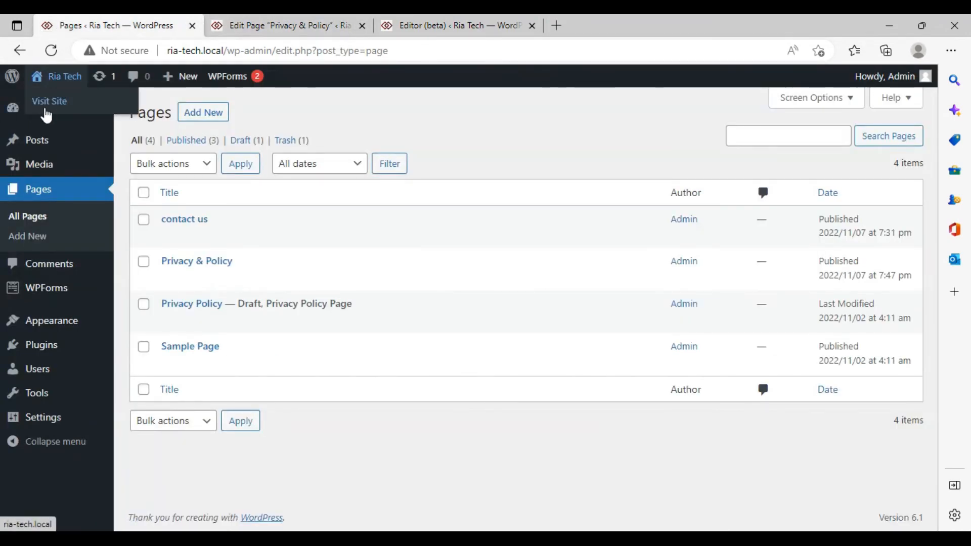
{"action": "right_click", "coordinate": [47, 102]}
{"action": "left_click", "coordinate": [81, 114]}
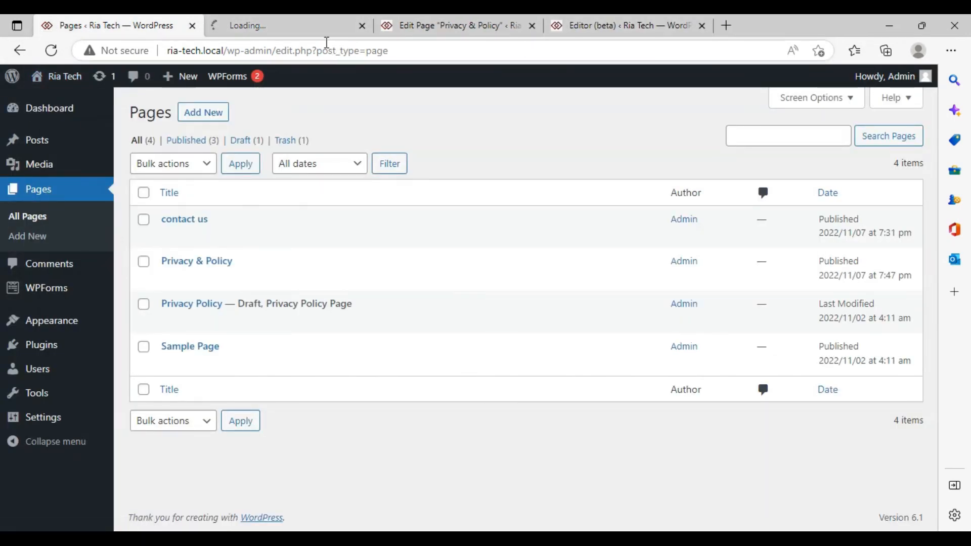
{"action": "left_click", "coordinate": [308, 26]}
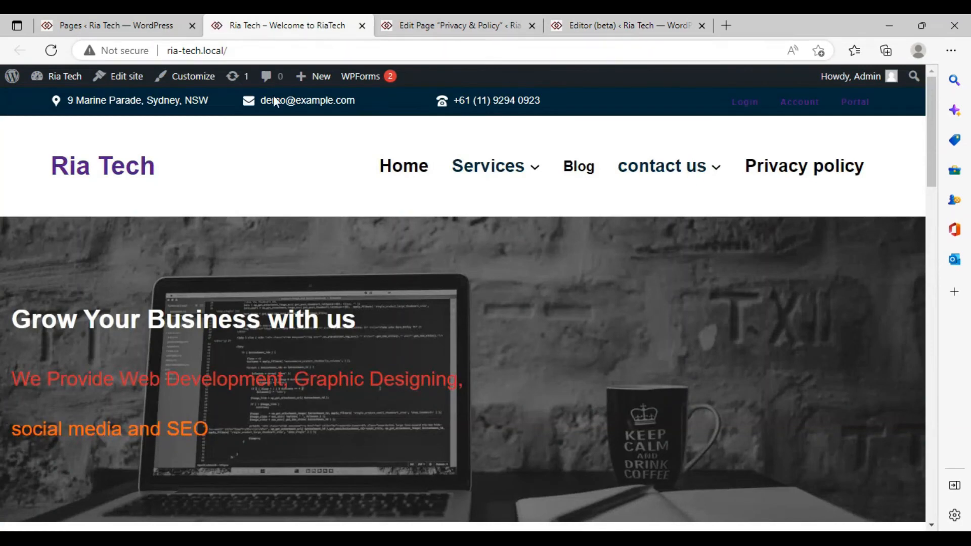
Follow the header's Privacy policy link to confirm the published policy shows, then return to Pages
{"action": "left_click", "coordinate": [834, 168]}
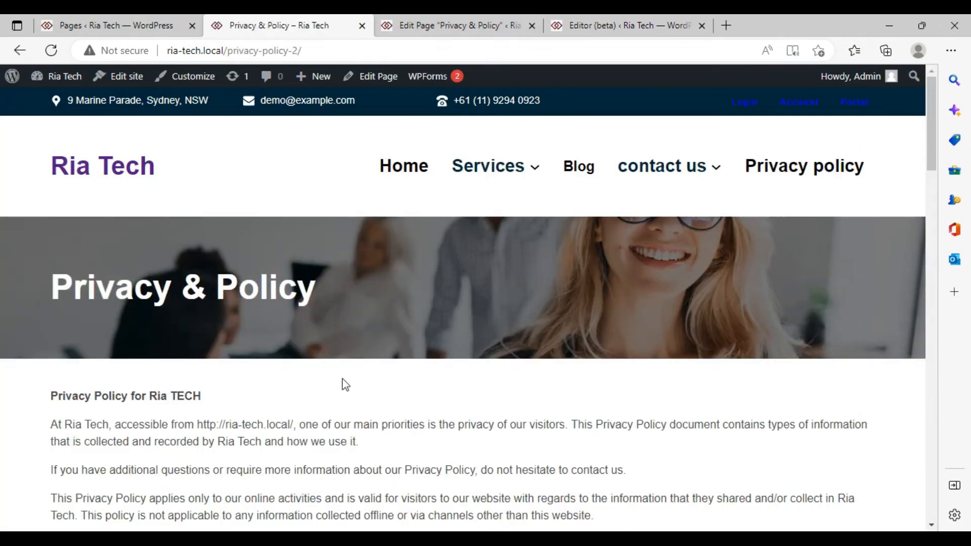
{"action": "scroll", "coordinate": [319, 349], "scroll_direction": "down", "scroll_amount": 5}
{"action": "scroll", "coordinate": [318, 347], "scroll_direction": "up", "scroll_amount": 5}
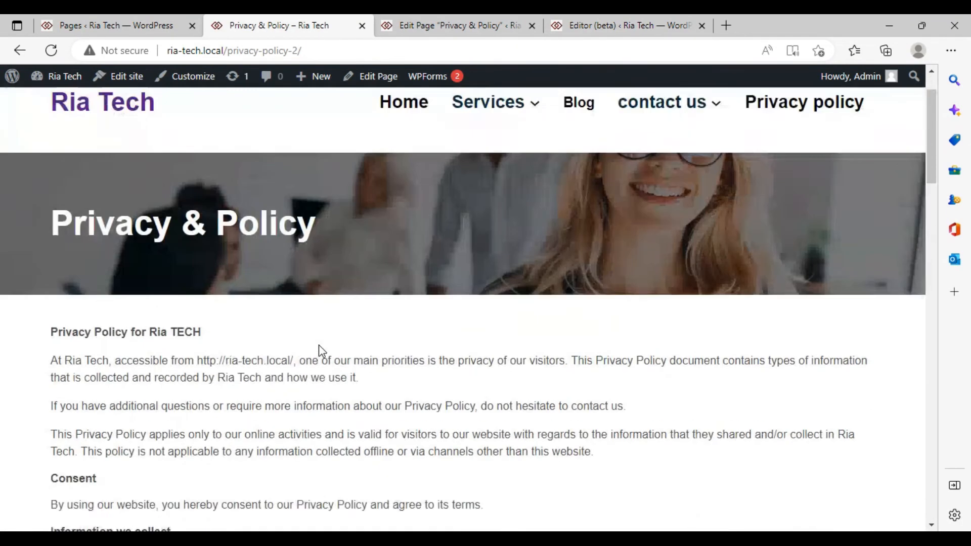
{"action": "key", "text": "ctrl+shift+Tab"}
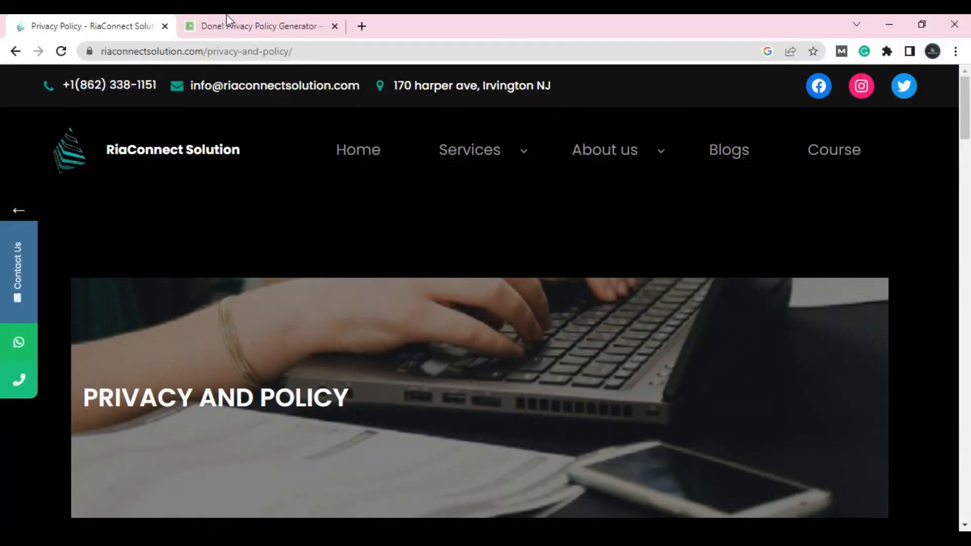
Take the generator tab back to the 'privacy policy generator' search results, then show the RiaConnect Privacy and Policy tab
{"action": "left_click", "coordinate": [245, 22]}
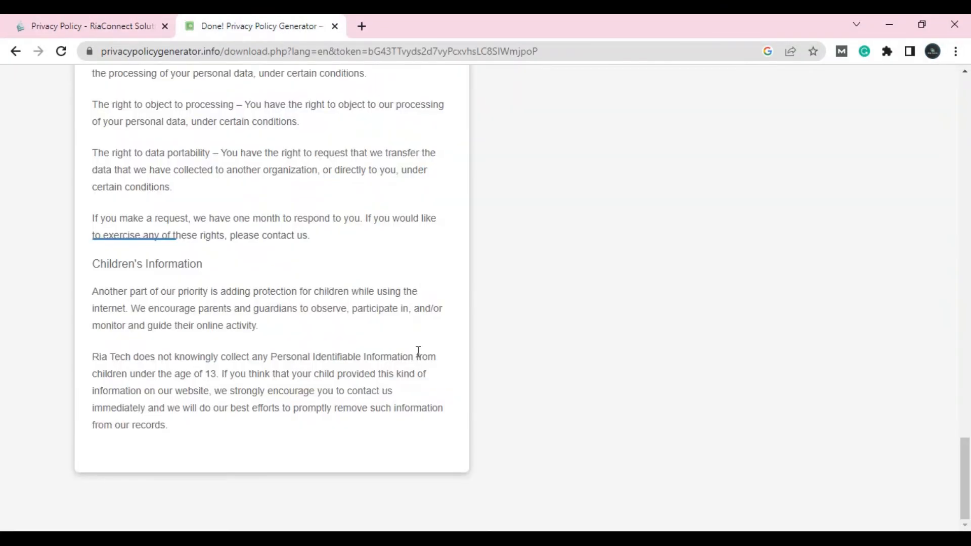
{"action": "left_click", "coordinate": [15, 51]}
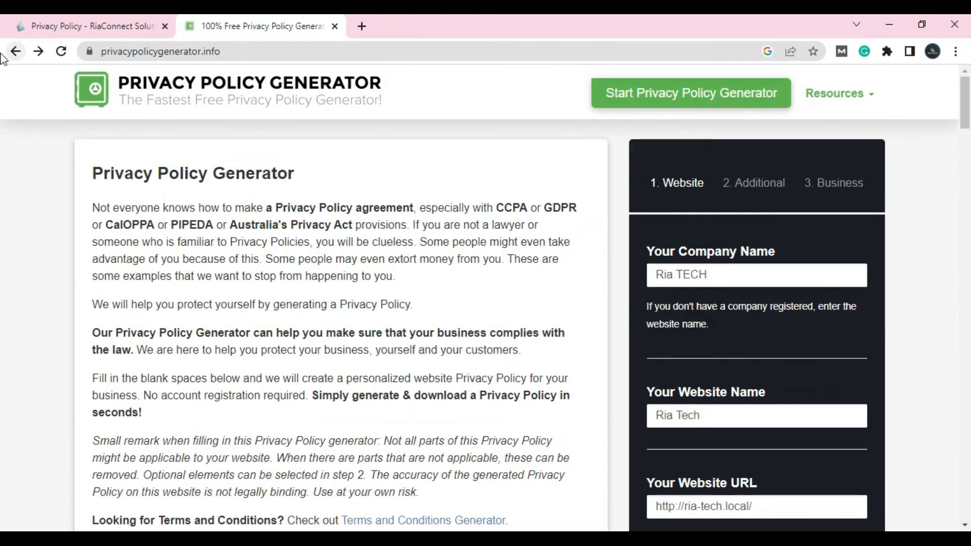
{"action": "left_click", "coordinate": [15, 51]}
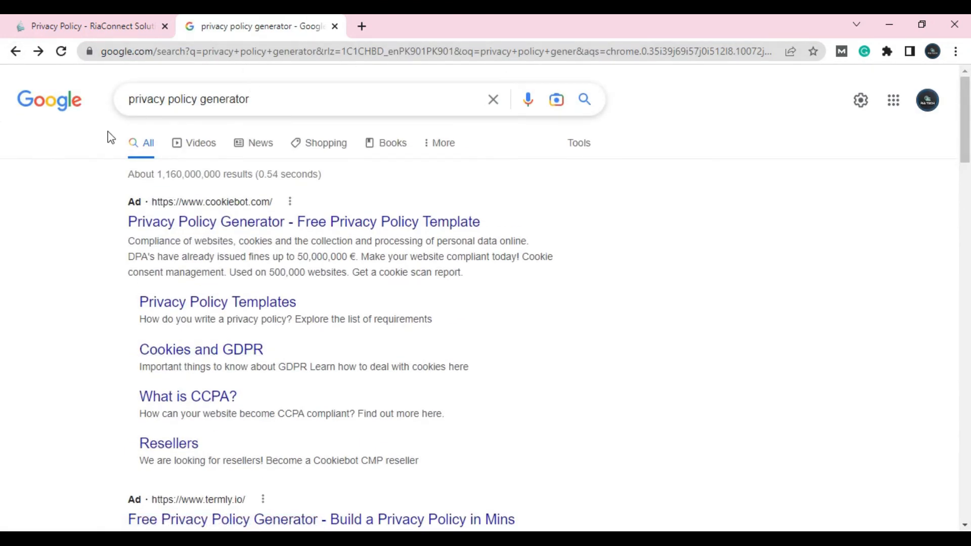
{"action": "left_click", "coordinate": [93, 21]}
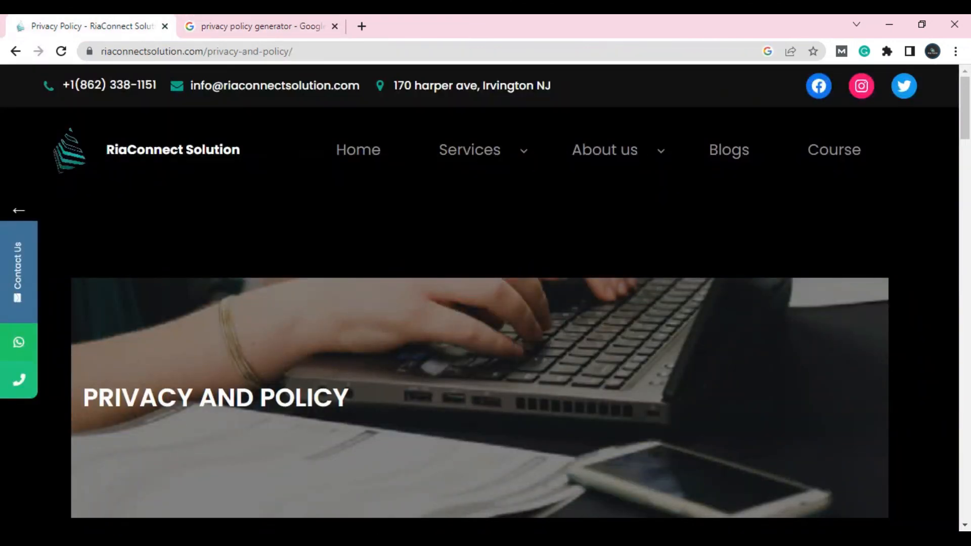